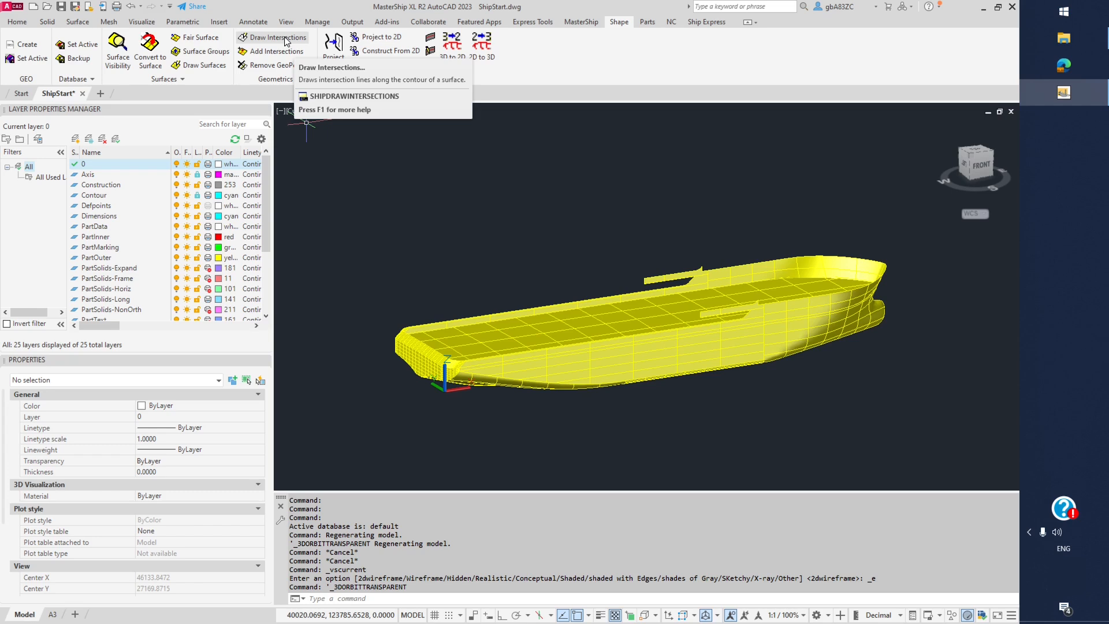
Start Draw Intersections and include only the Hull-faired surface, leaving out Main deck and Transom
left_click(284, 37)
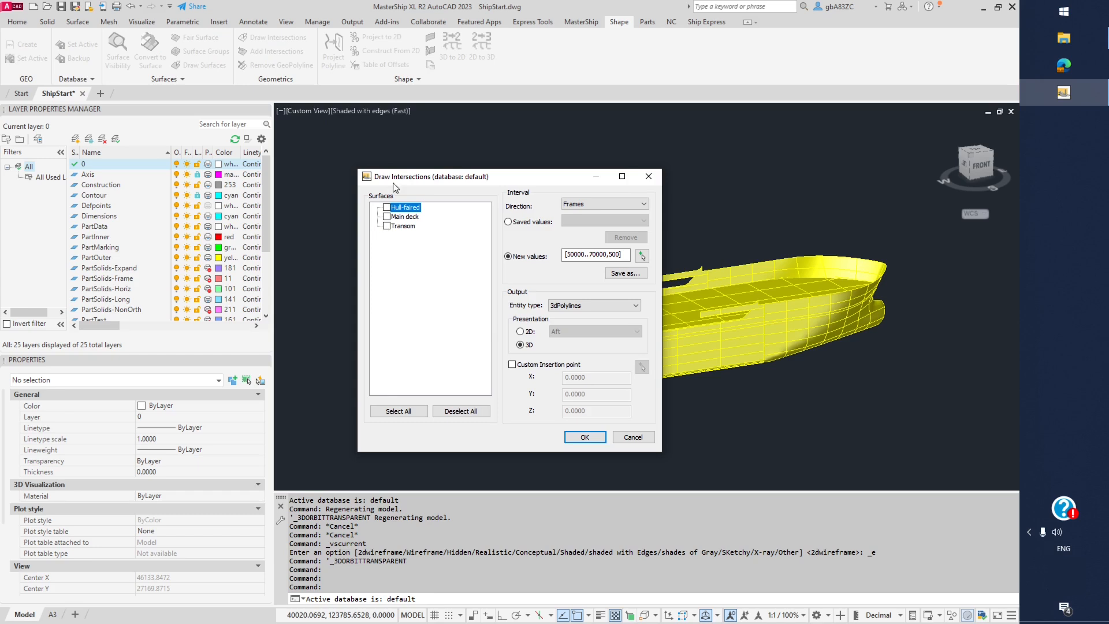
left_click(388, 208)
left_click(386, 207)
left_click(386, 217)
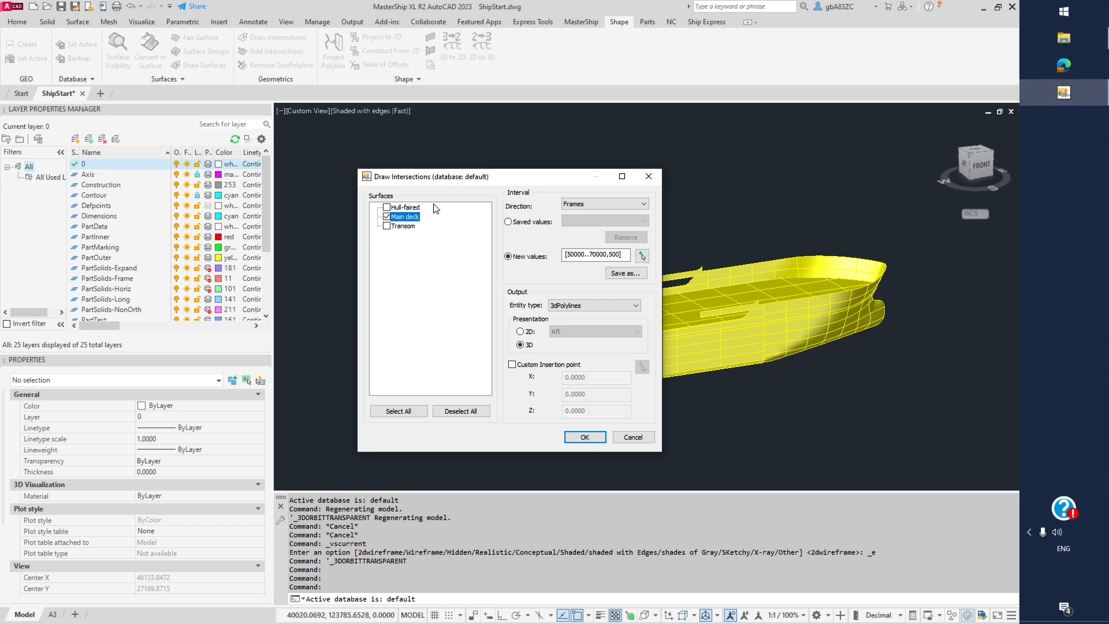
left_click(386, 226)
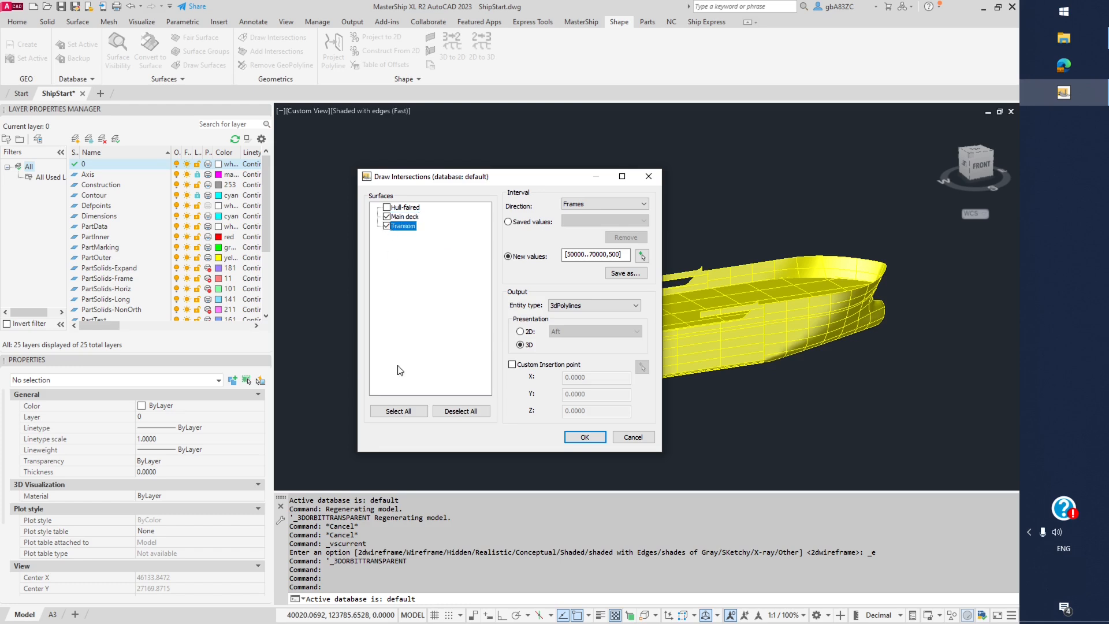
left_click(387, 217)
left_click(387, 226)
left_click(386, 208)
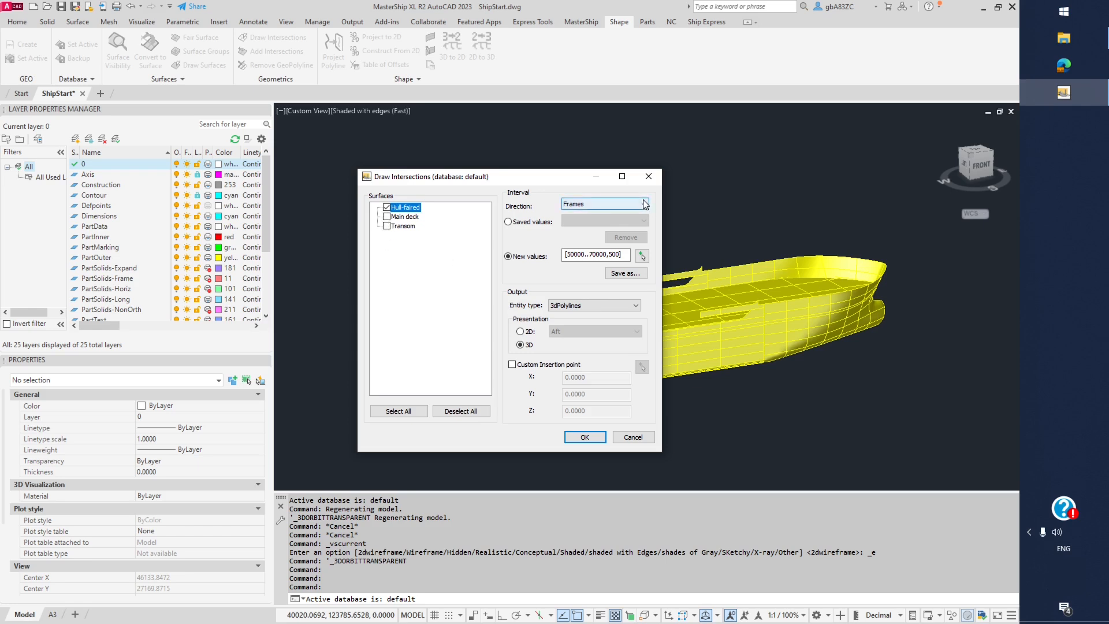
Set the direction of the hull intersections to Frames
left_click(622, 204)
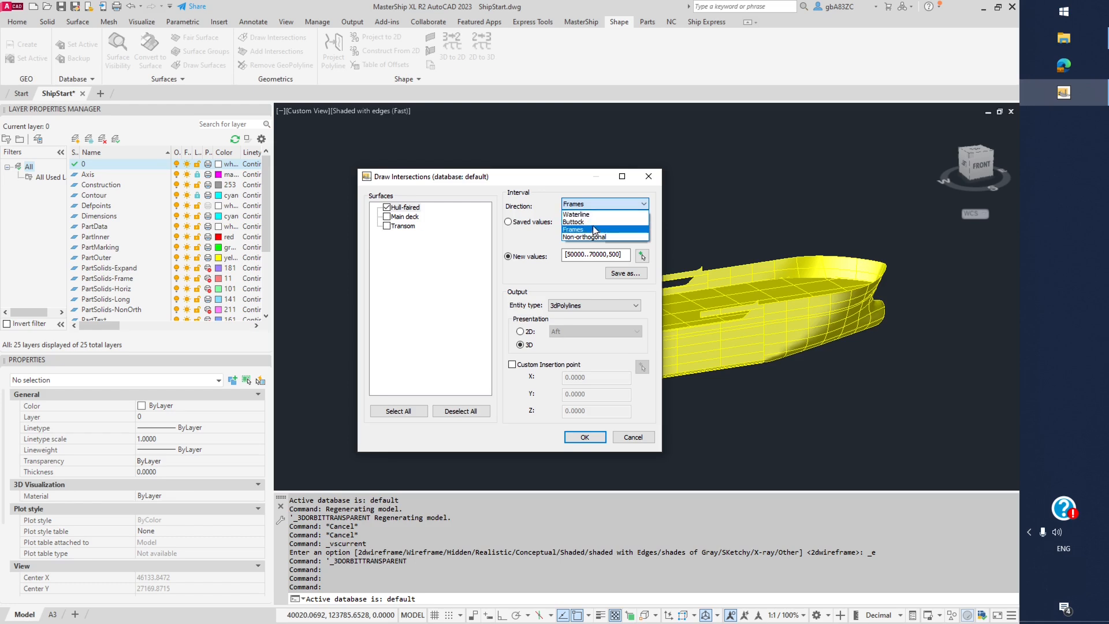
left_click(580, 230)
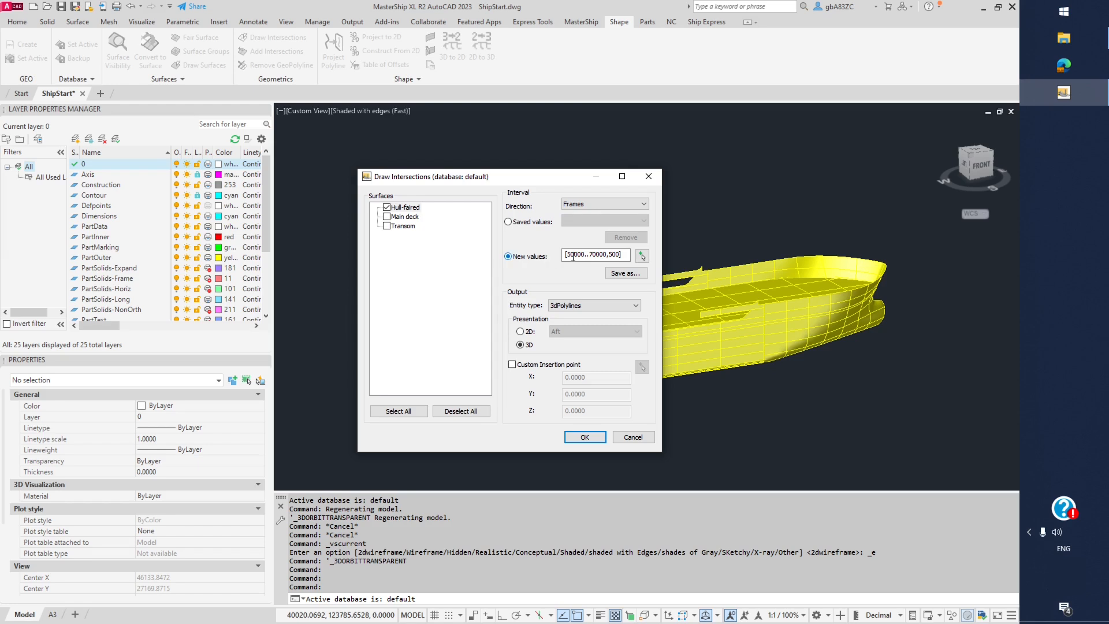
double_click(621, 255)
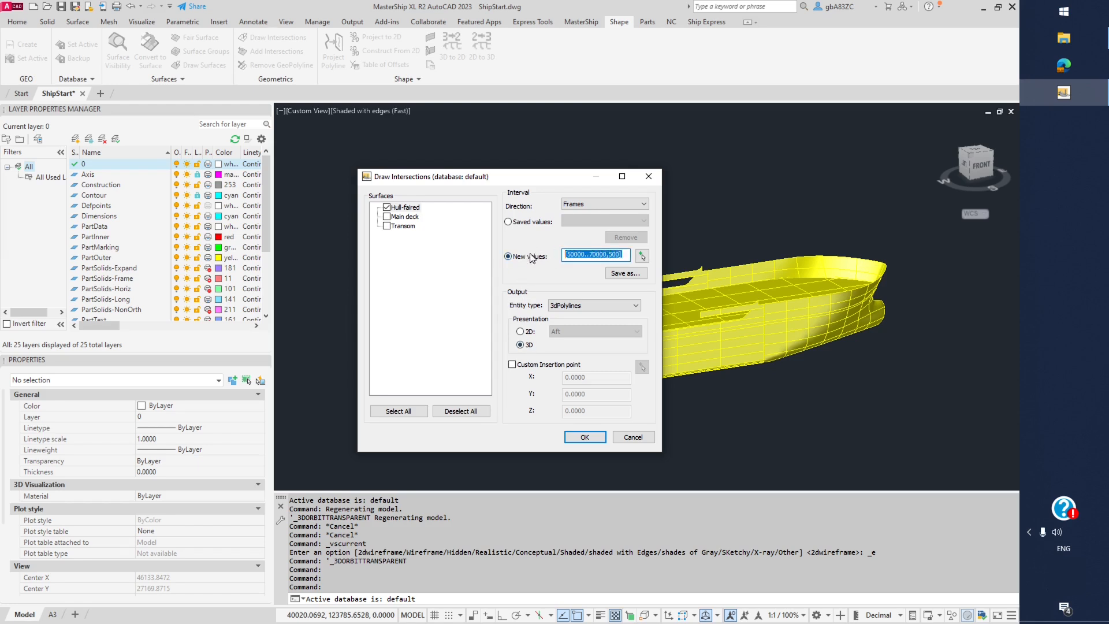
left_click(577, 204)
left_click(577, 212)
Draw the hull's frame intersections as 3D polylines with the values [-6000..45000,2000]
double_click(624, 255)
key("BackSpace")
type("[")
type("-6000..")
key("BackSpace")
key("BackSpace")
key("BackSpace")
type("5000")
type(",1000")
key("BackSpace")
key("BackSpace")
key("BackSpace")
key("BackSpace")
type("2000]")
left_click(587, 436)
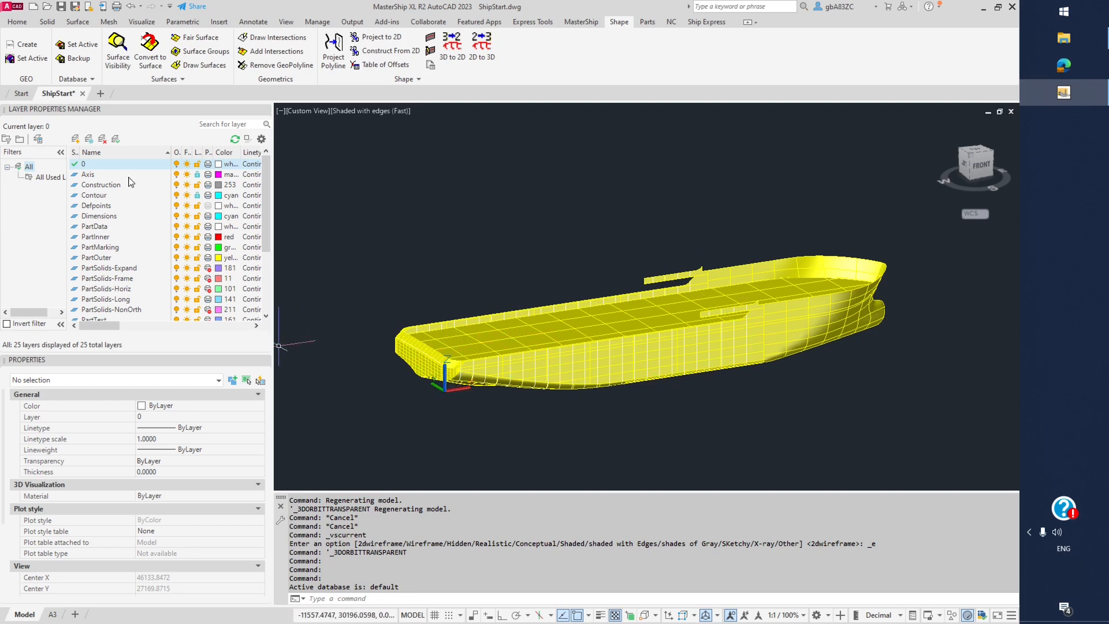
Hide the Hull-faired, Main deck and Transom surfaces so only the intersection lines are displayed
left_click(118, 57)
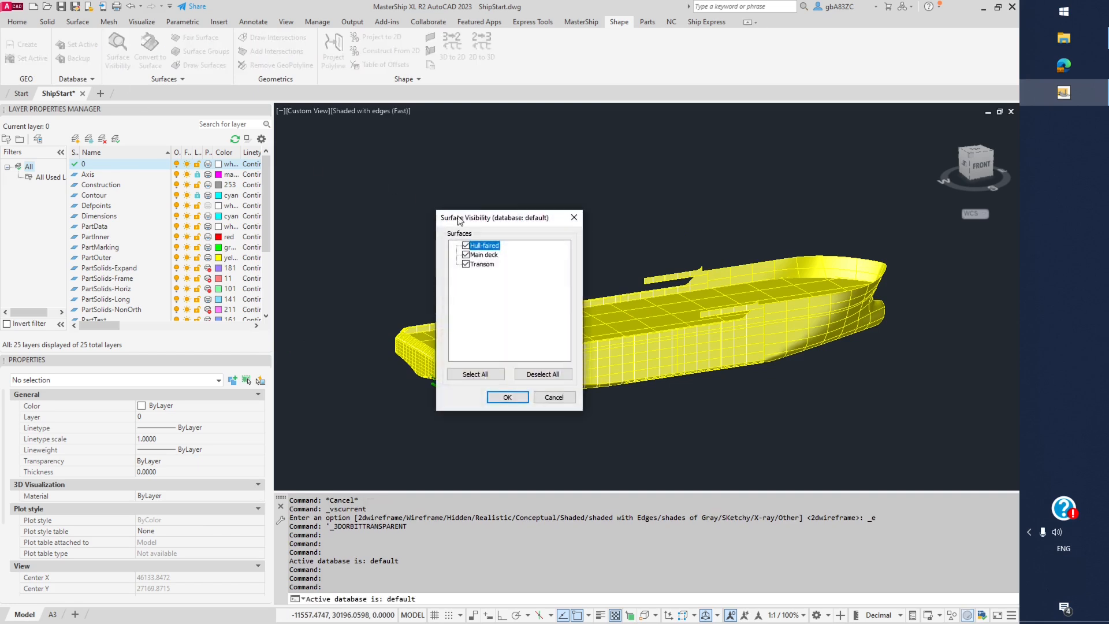
left_click(482, 376)
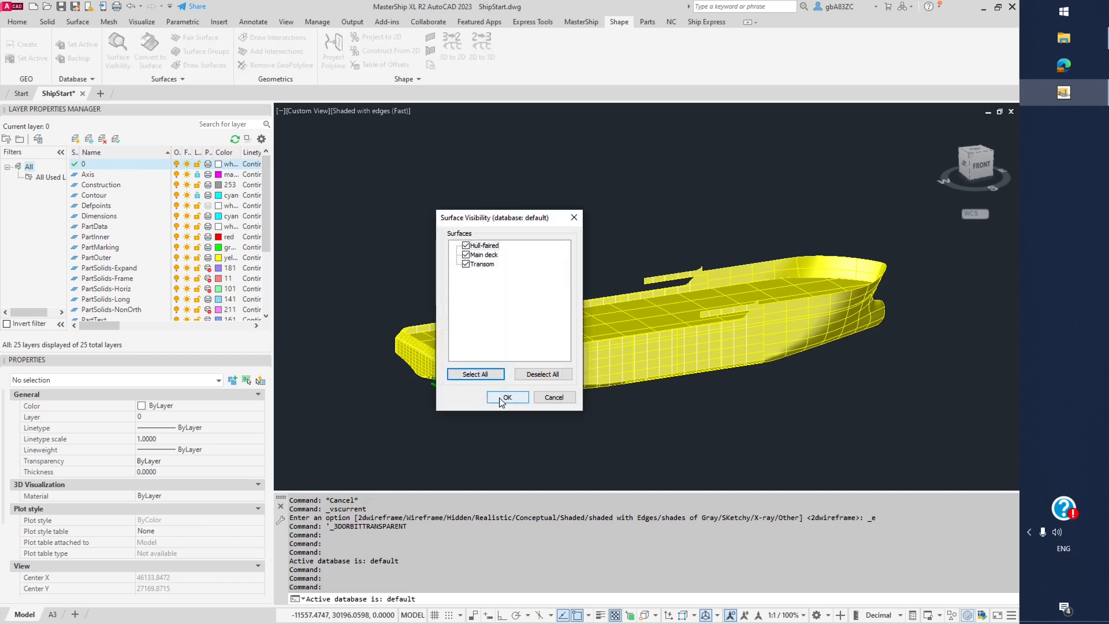
left_click(492, 396)
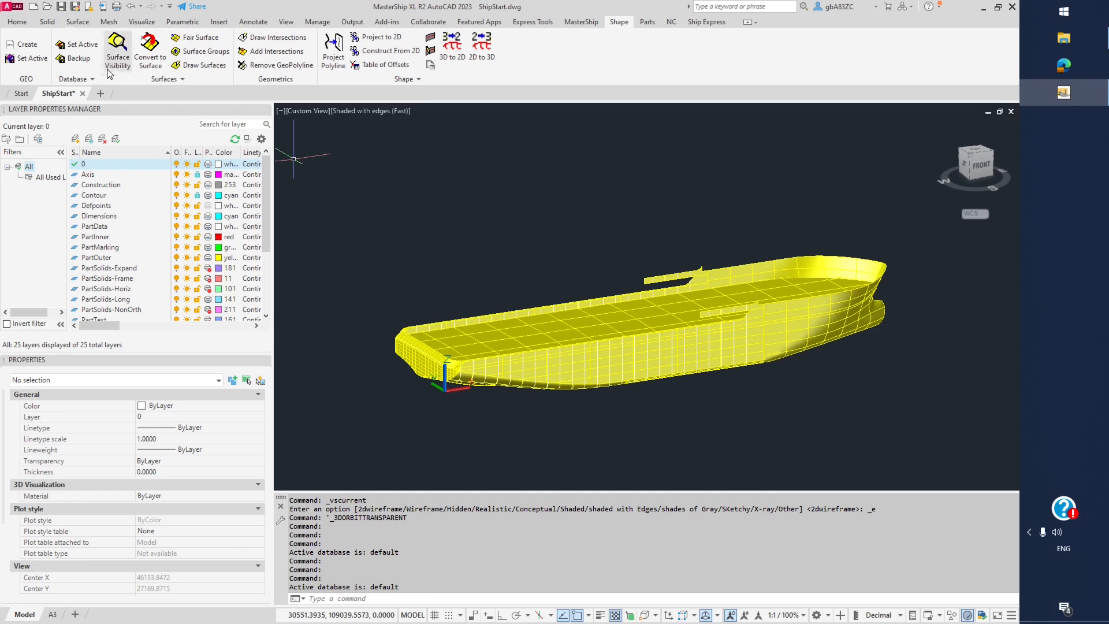
key("Return")
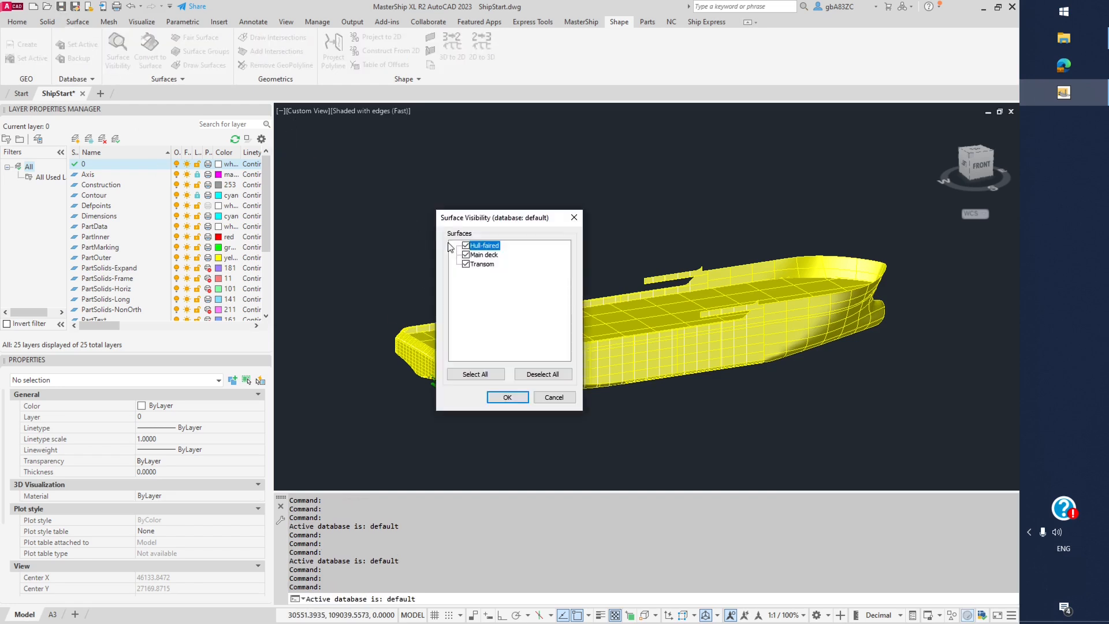
left_click(542, 374)
left_click(507, 398)
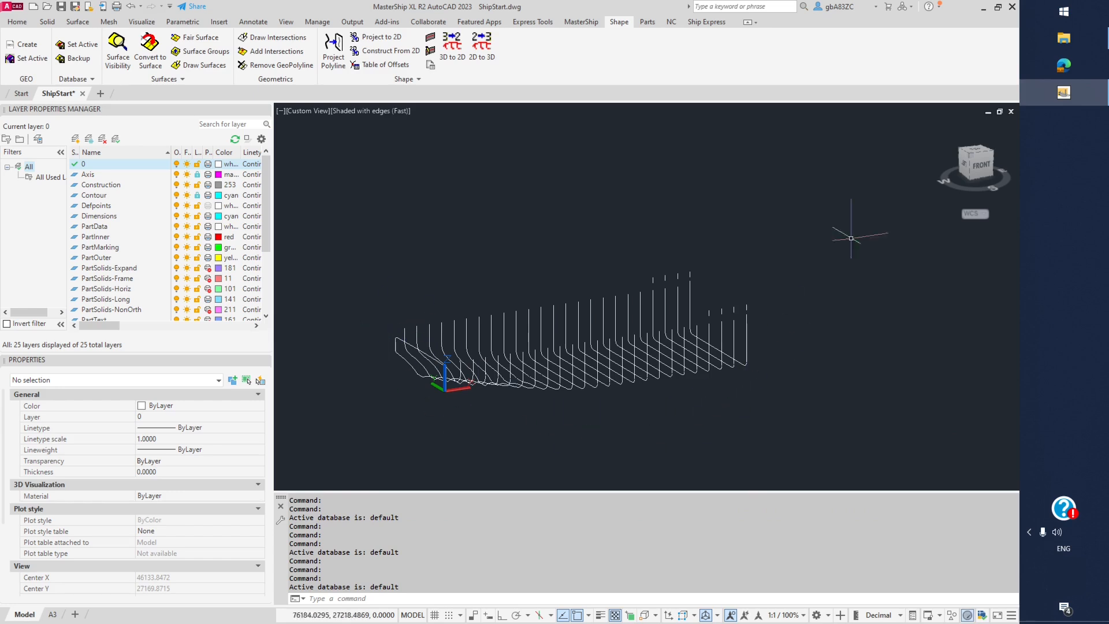
Draw buttock intersections of the Hull-faired surface with the values [0..9000,1000]
left_click(964, 169)
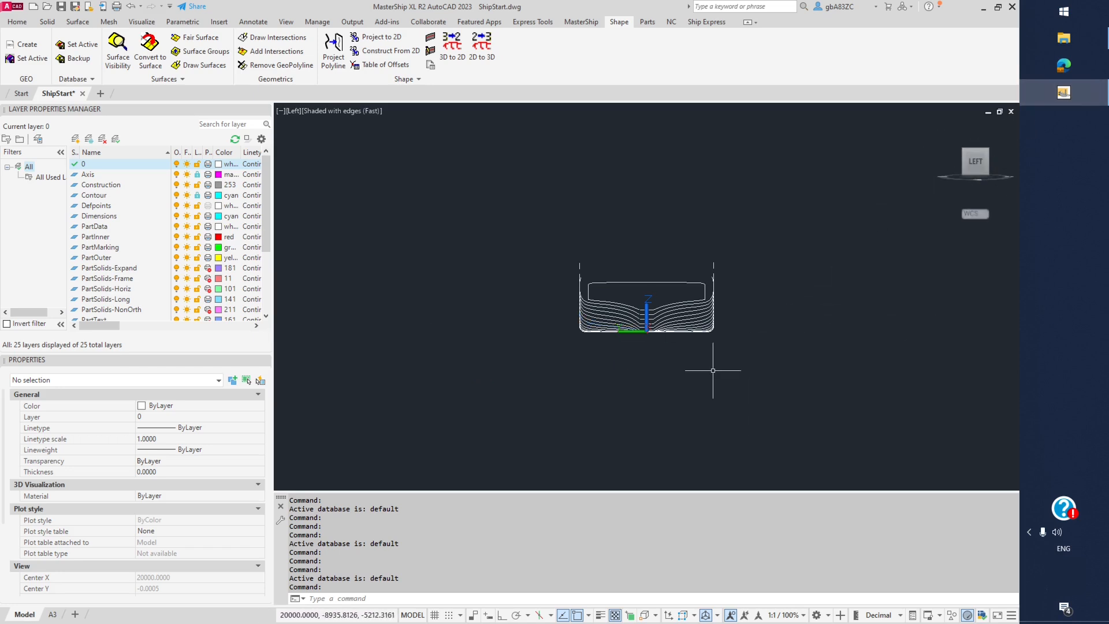
middle_click_drag(743, 332, 709, 265, "shift")
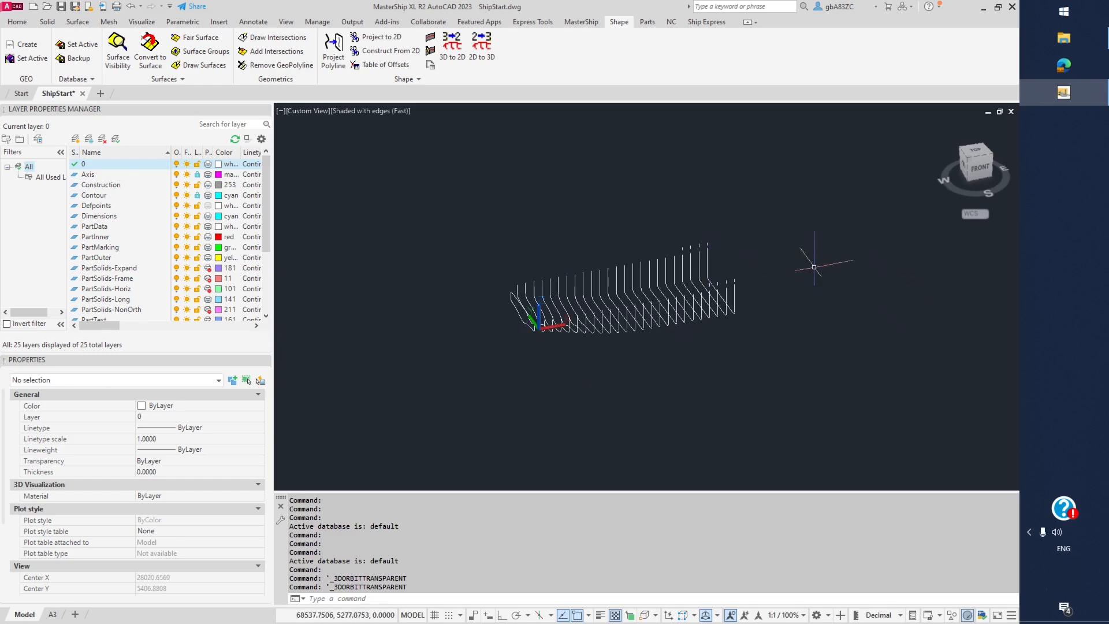
scroll(811, 263, "up", 1)
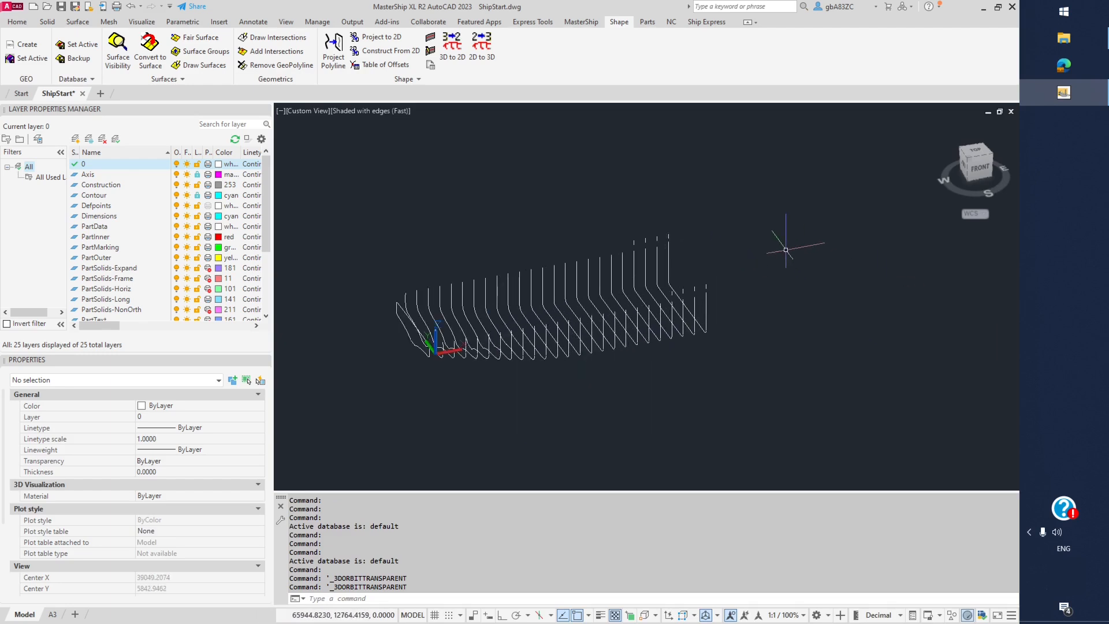
left_click(275, 38)
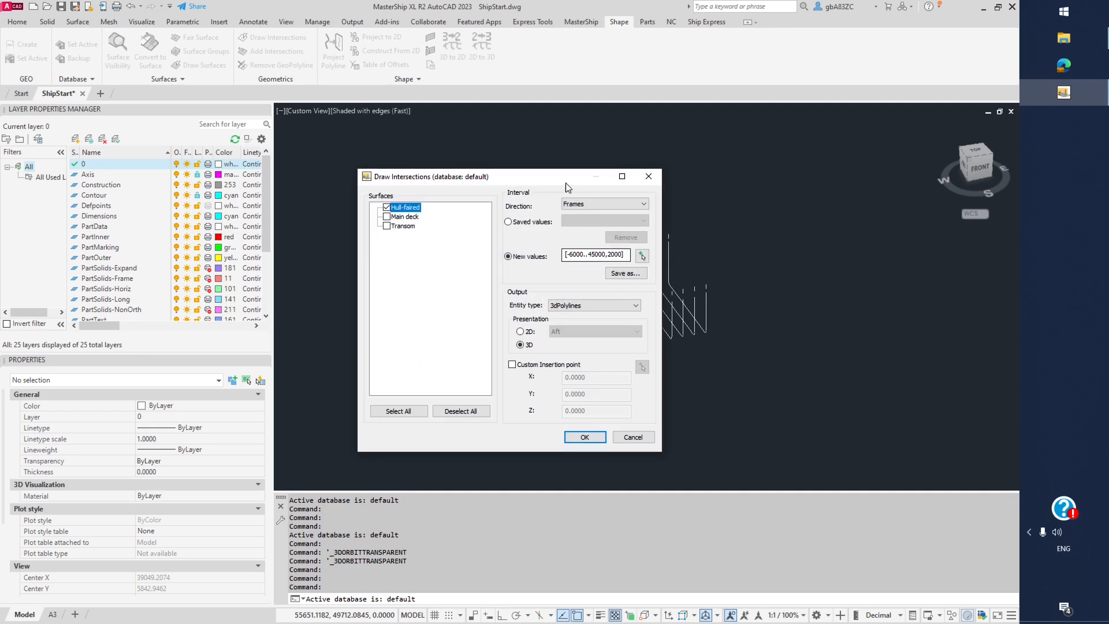
left_click(589, 205)
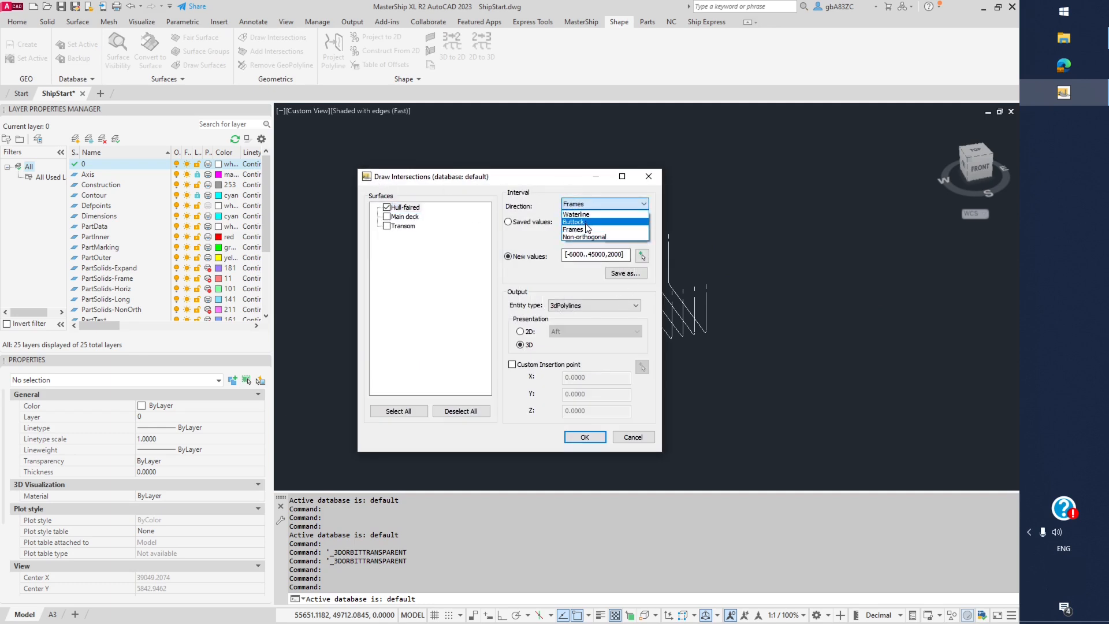
left_click(585, 222)
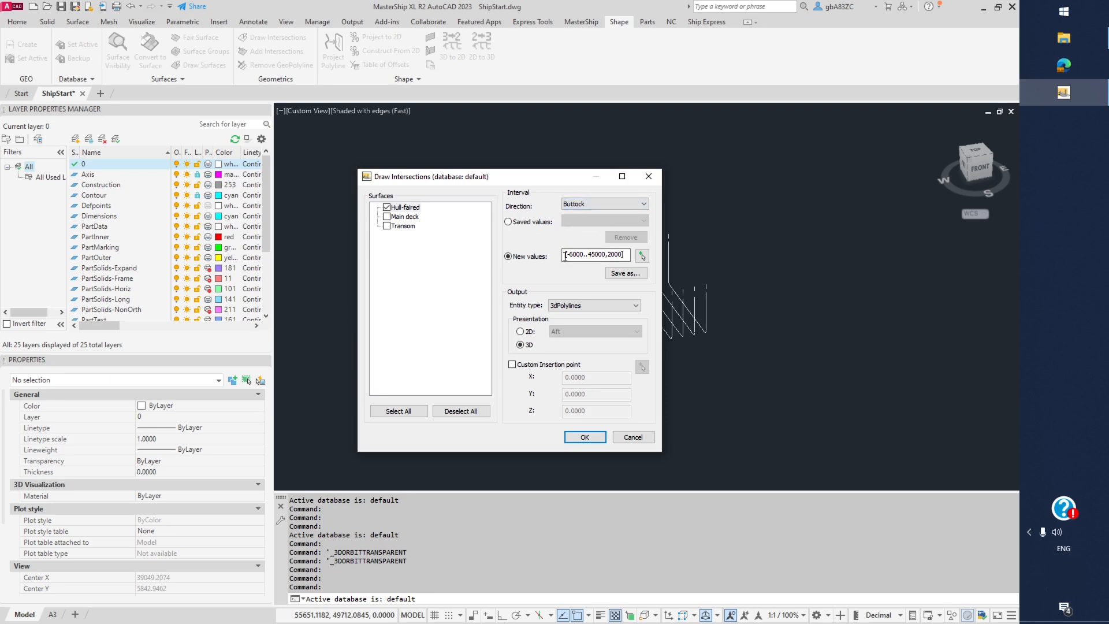
left_click_drag(627, 255, 407, 243)
type("[")
left_click(585, 437)
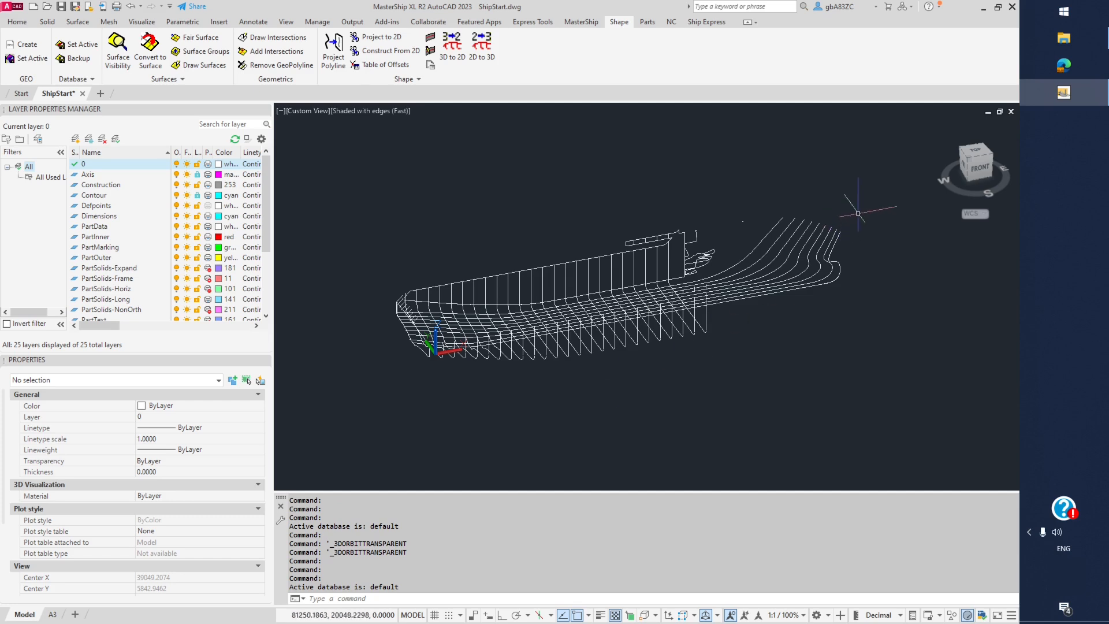
Erase the four stray buttock polylines just forward of the vertical end of the outermost hull side outline
left_click(687, 253)
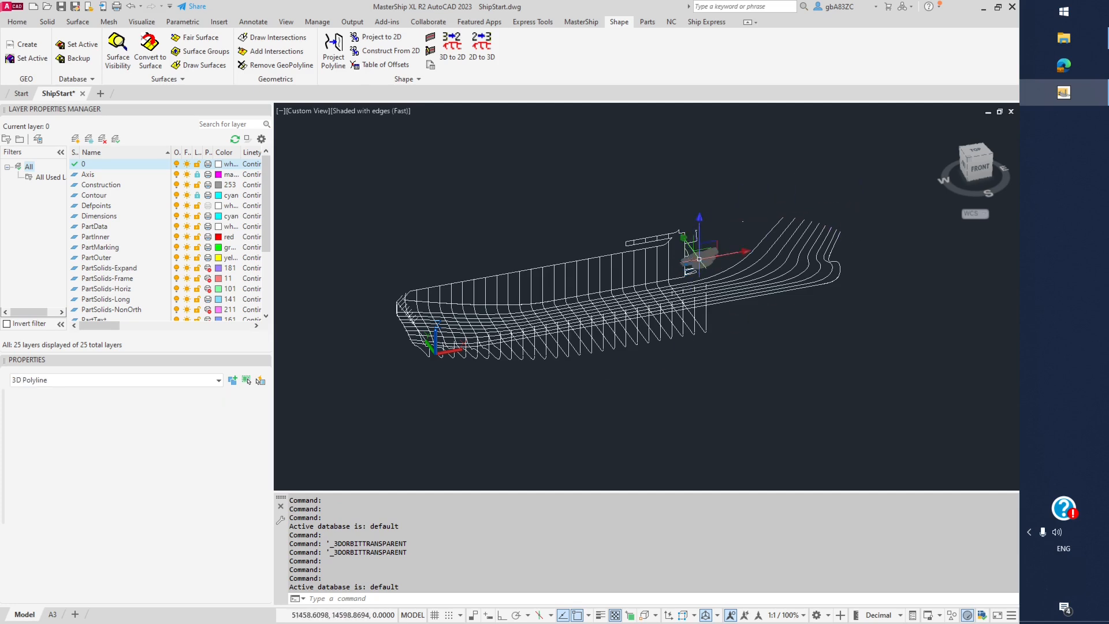
key("Escape")
left_click(721, 212)
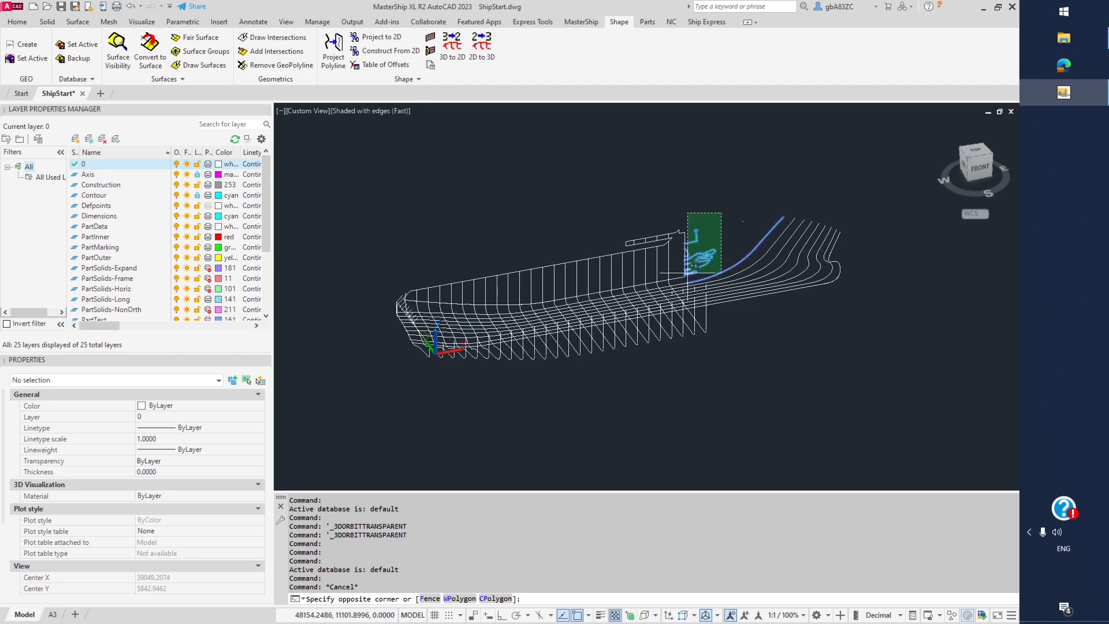
scroll(693, 252, "up", 2)
scroll(693, 253, "up", 4)
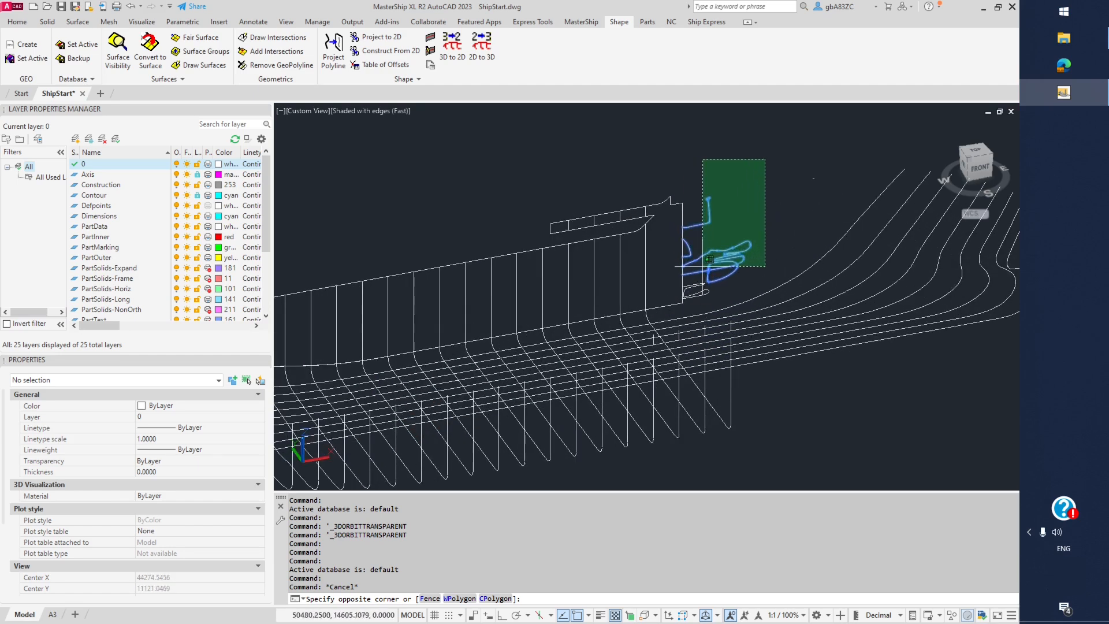
left_click(703, 270)
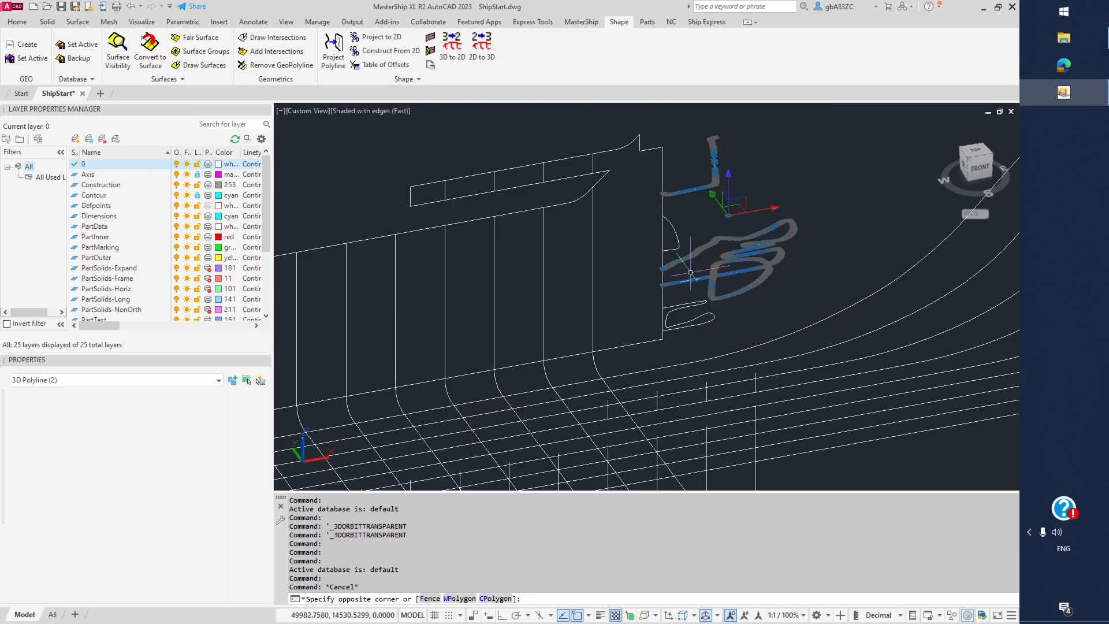
key("Delete")
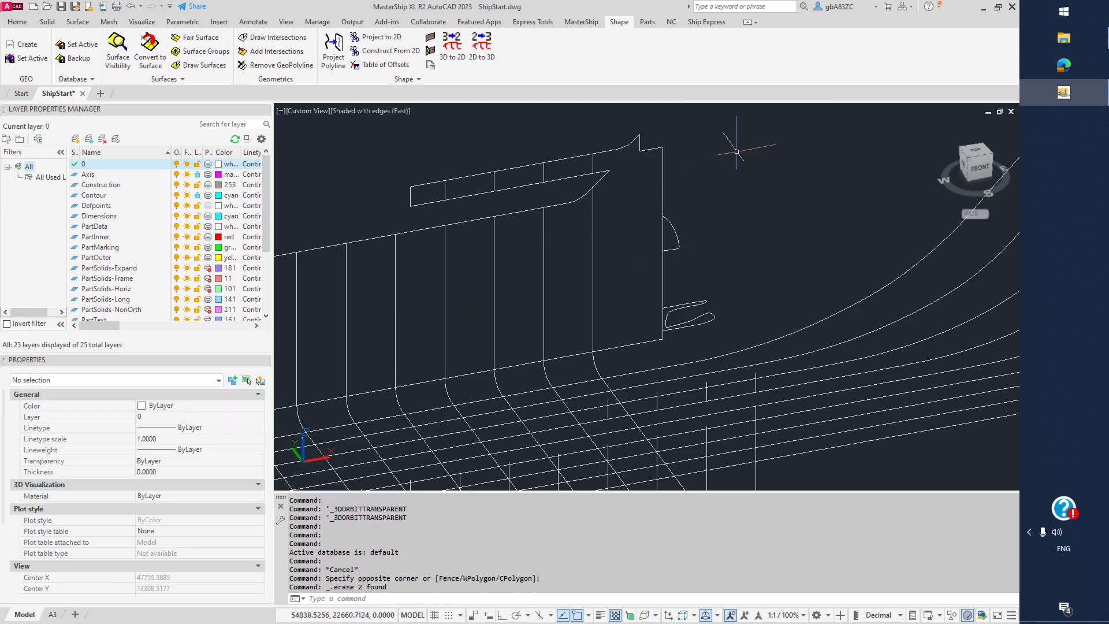
left_click(738, 153)
left_click(673, 332)
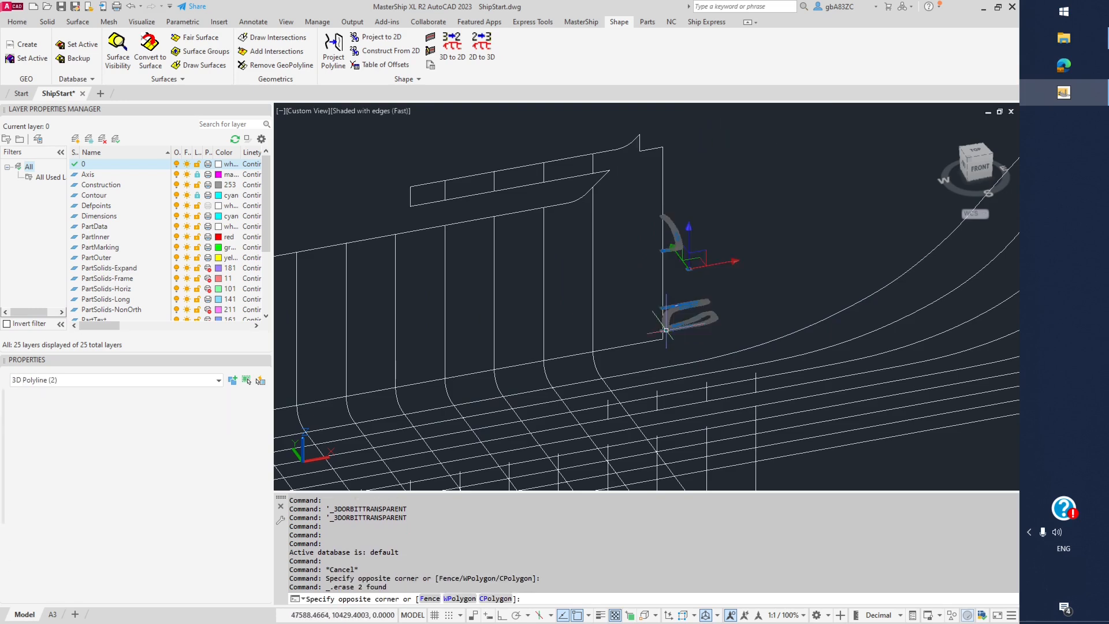
key("Delete")
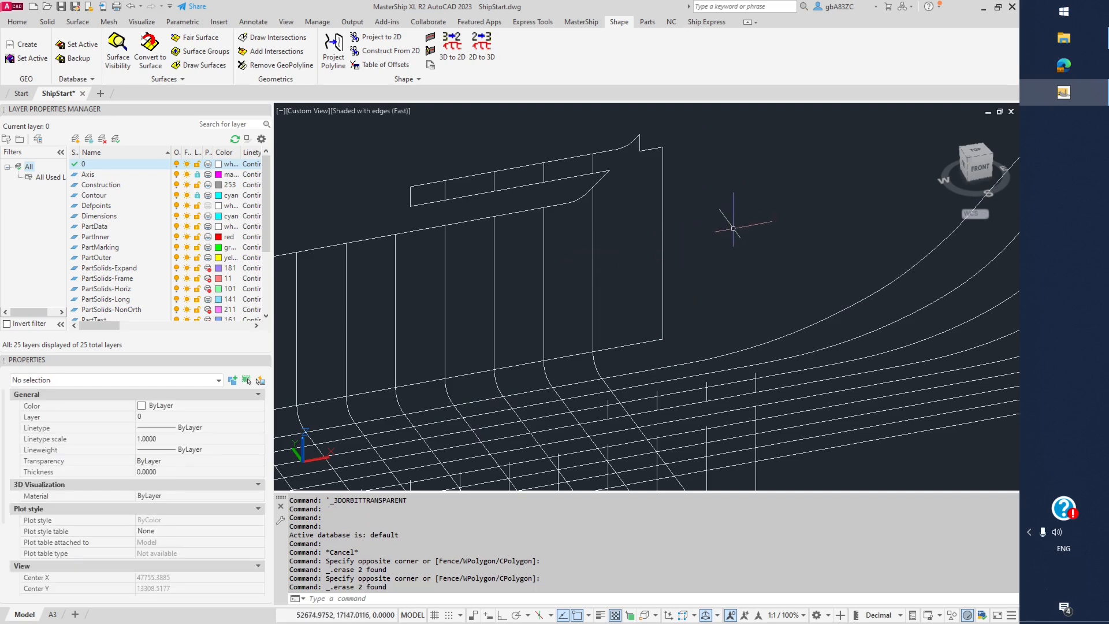
Draw a single buttock intersection of the Hull-faired surface at 8999
scroll(732, 216, "down", 5)
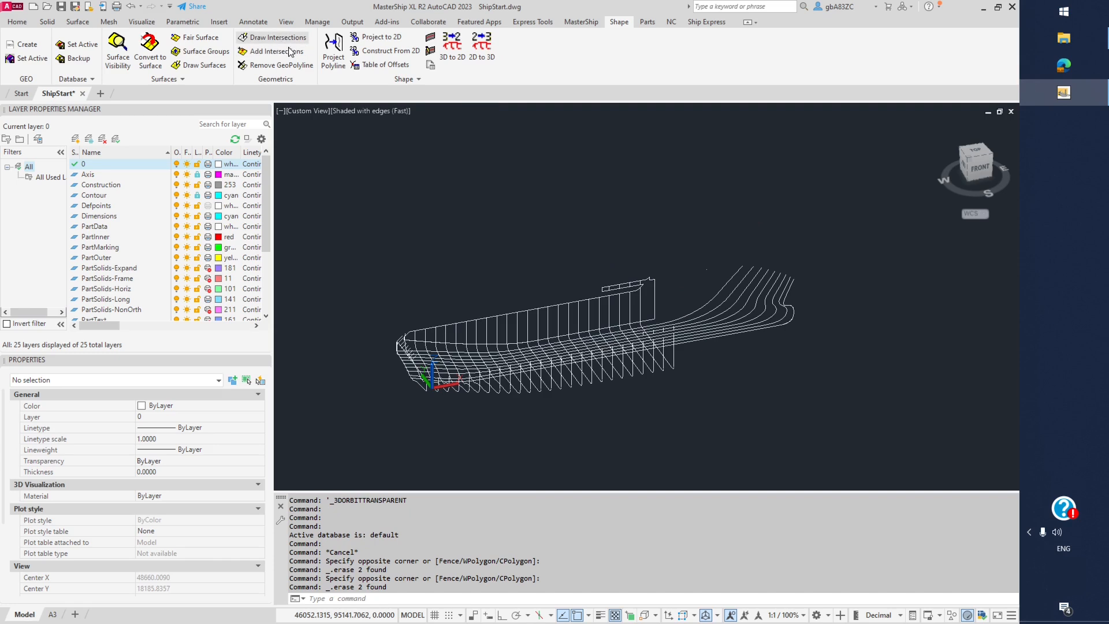
left_click(612, 254)
double_click(612, 254)
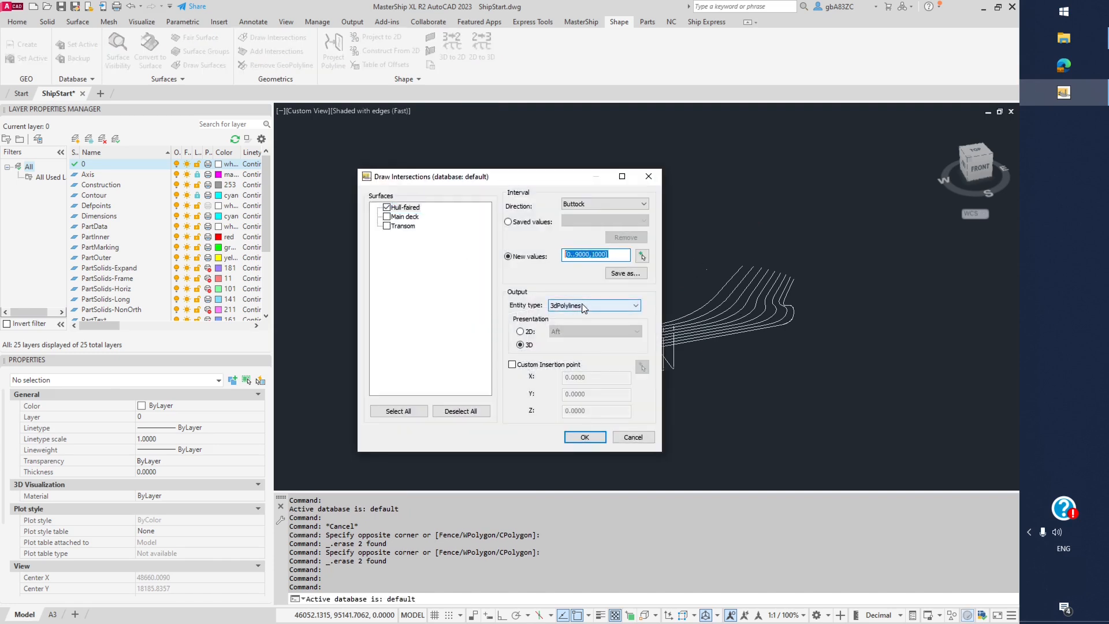
type("8")
double_click(602, 256)
left_click(586, 437)
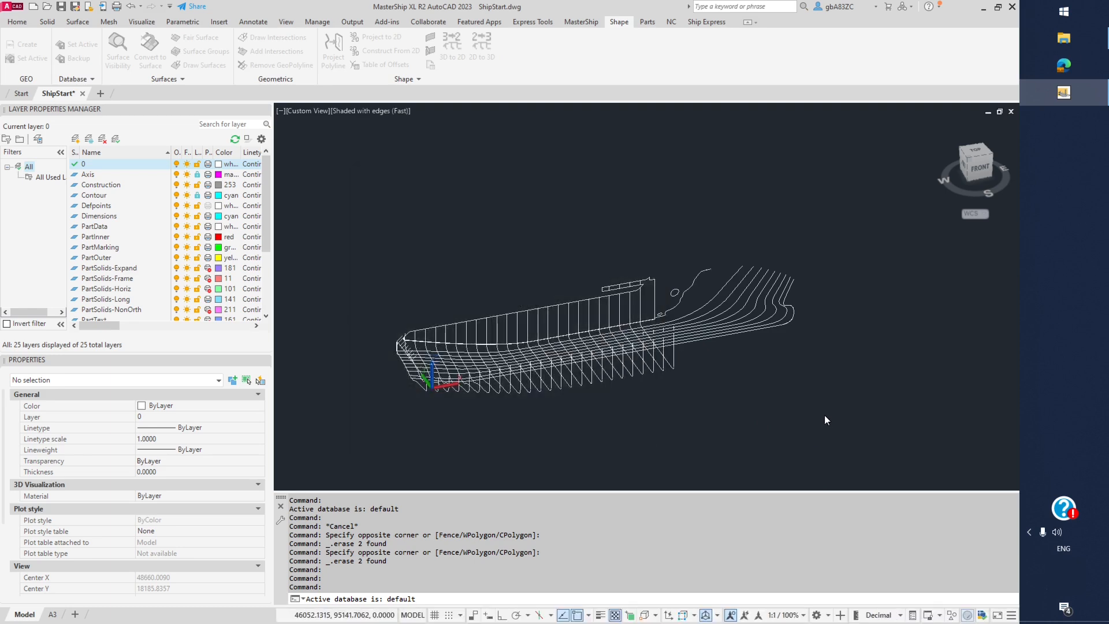
Erase the stray curve and small loops of the 8999 buttock forward of the hull side outline
left_click(716, 245)
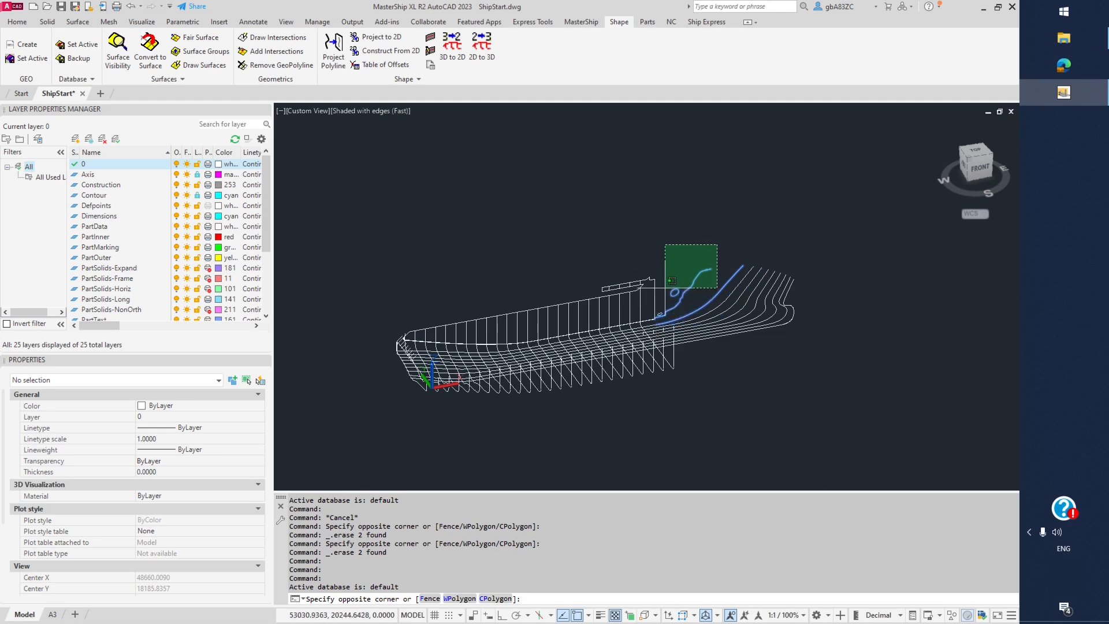
left_click(668, 286)
key("Delete")
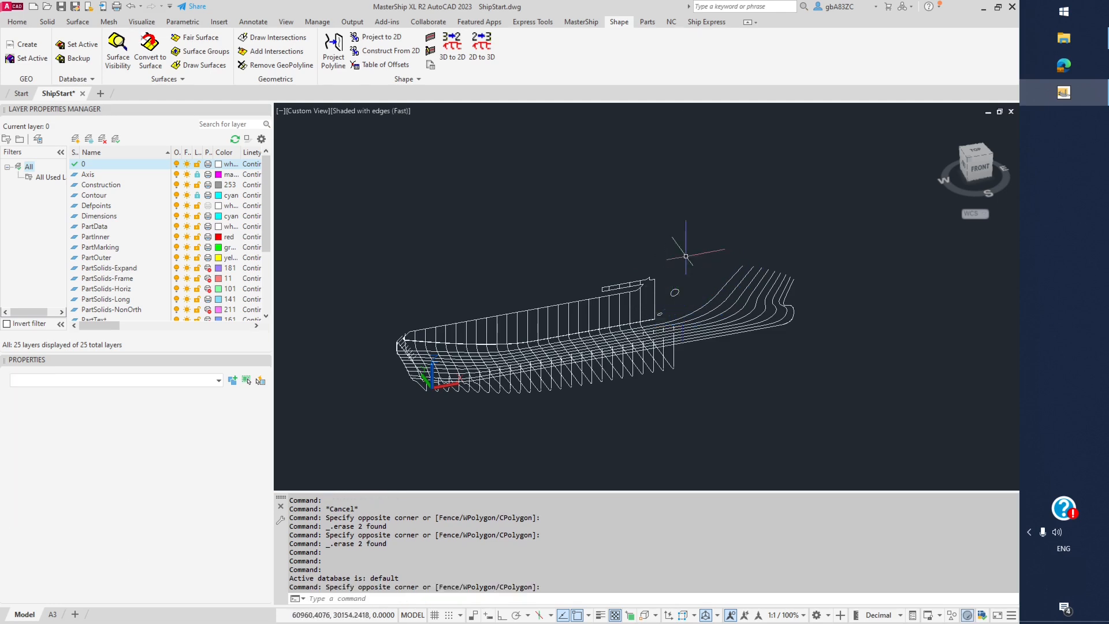
left_click(695, 261)
left_click(664, 310)
key("Delete")
left_click(664, 311)
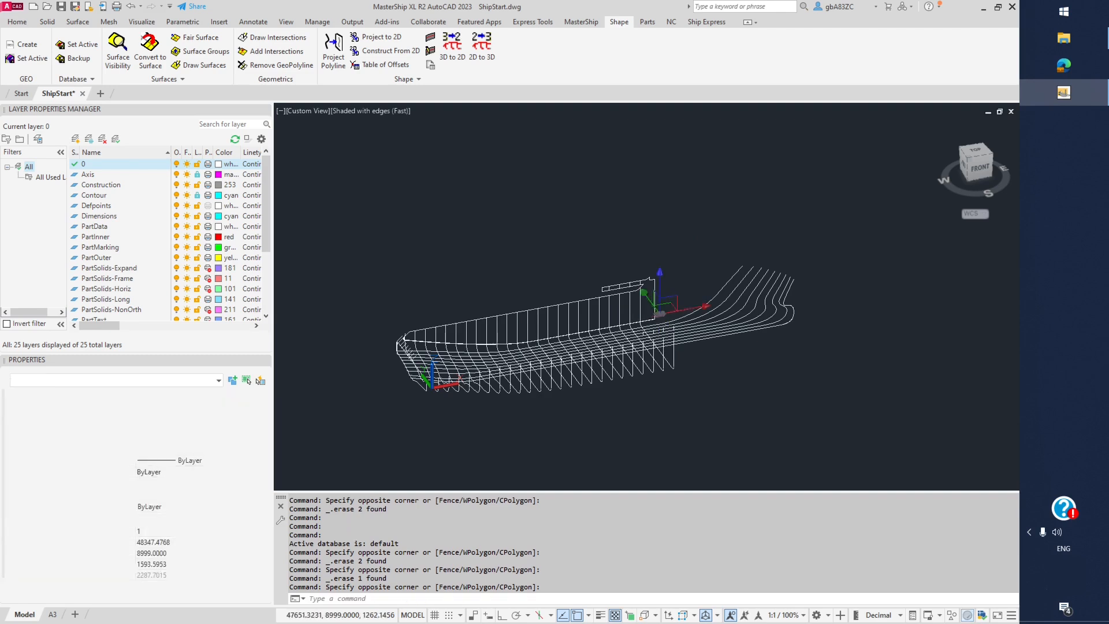
key("Delete")
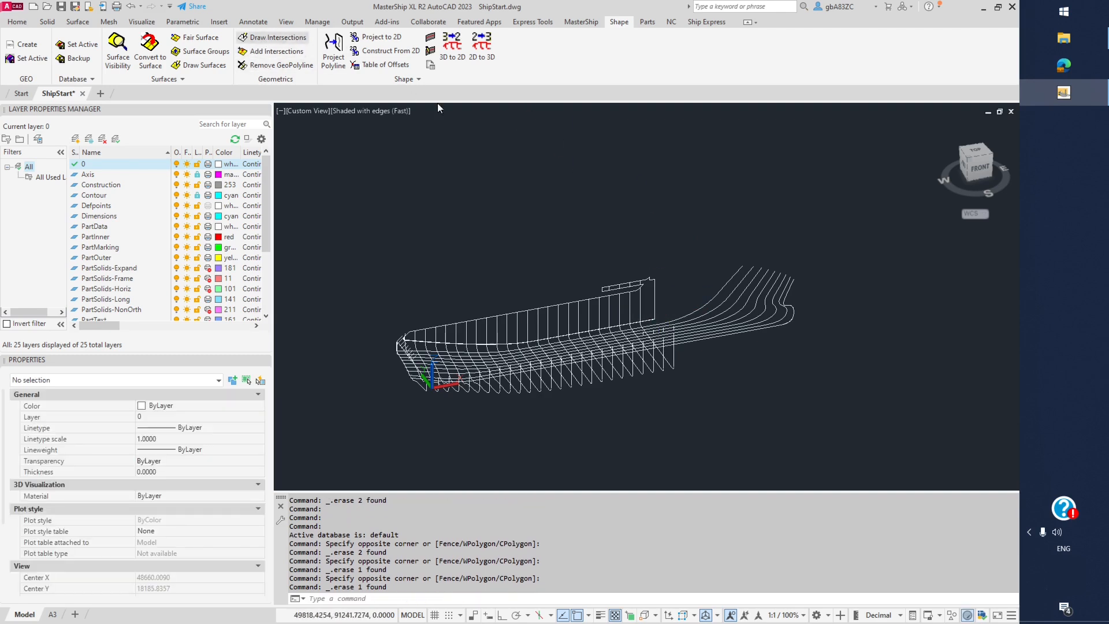
Draw a single buttock intersection of the Hull-faired surface at 8995
left_click(269, 40)
left_click(592, 253)
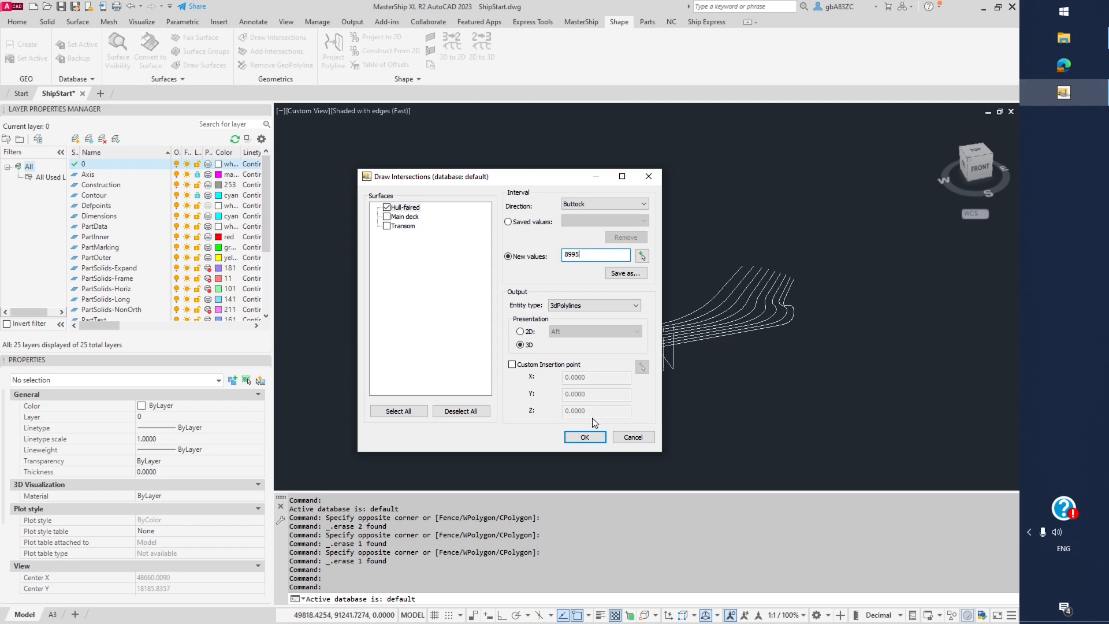
key("Return")
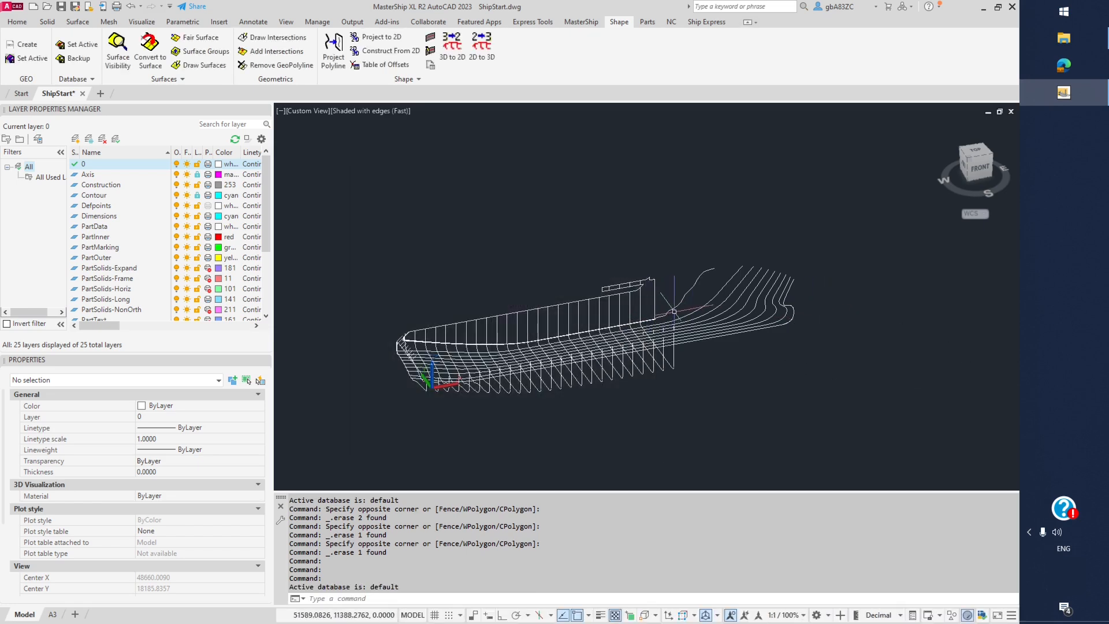
left_click(705, 258)
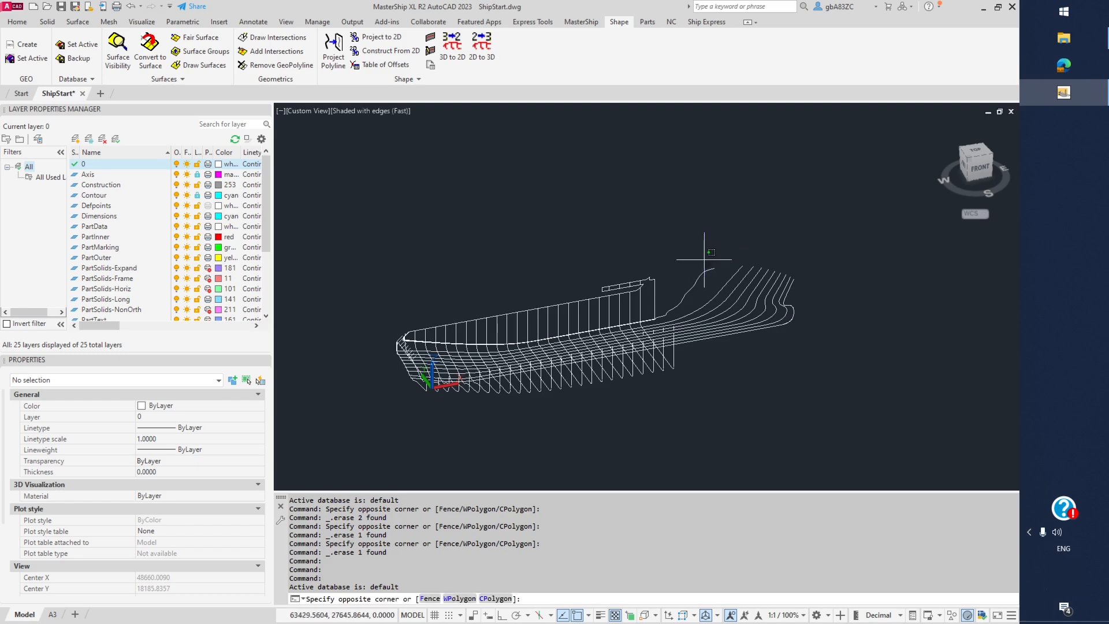
left_click(690, 251)
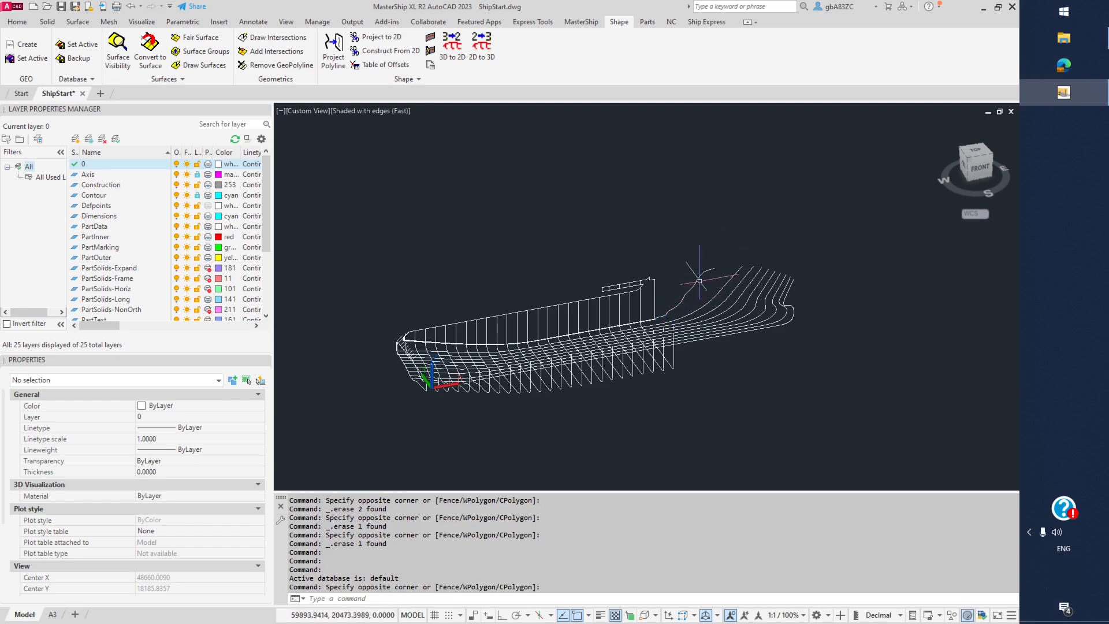
Examine the buttock curves at the bow of the hull from the Front view, selecting them briefly
left_click(986, 172)
scroll(719, 319, "up", 3)
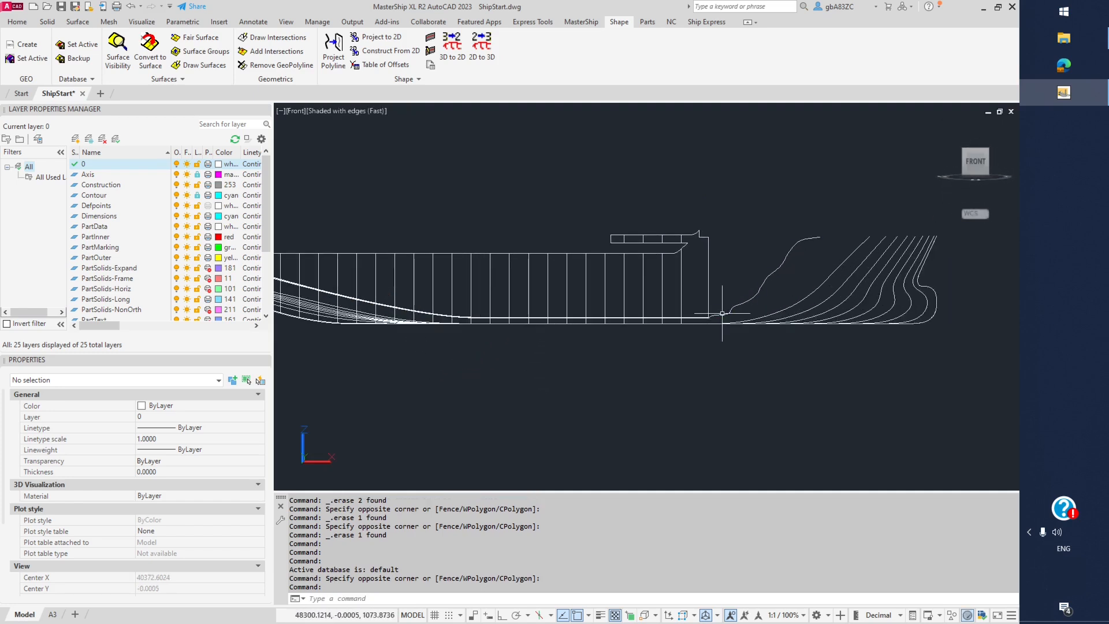
scroll(769, 308, "down", 1)
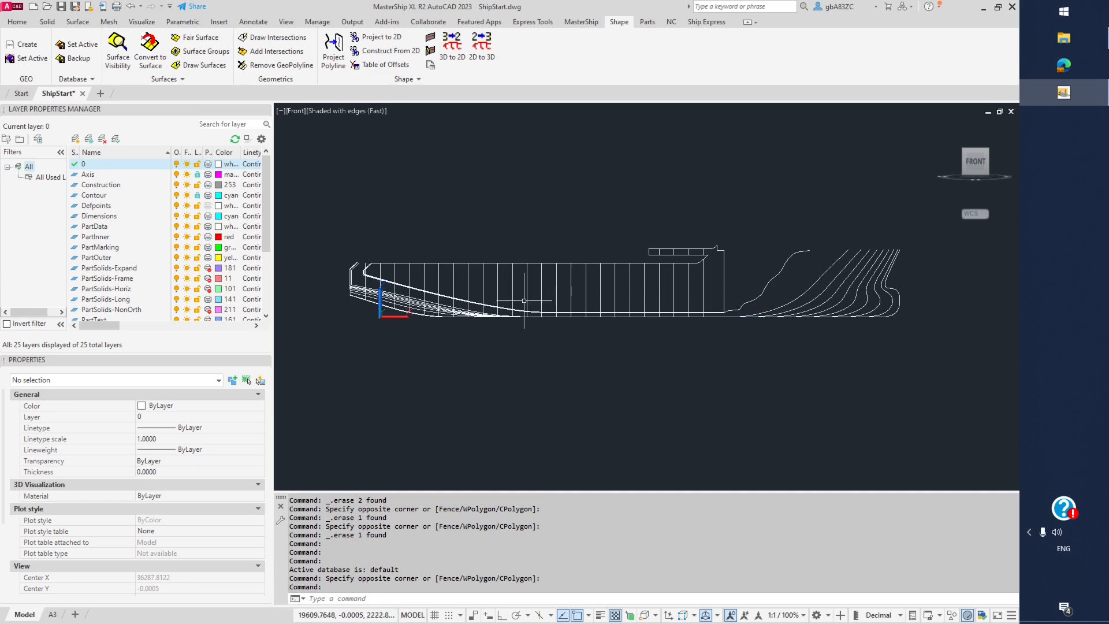
left_click(918, 220)
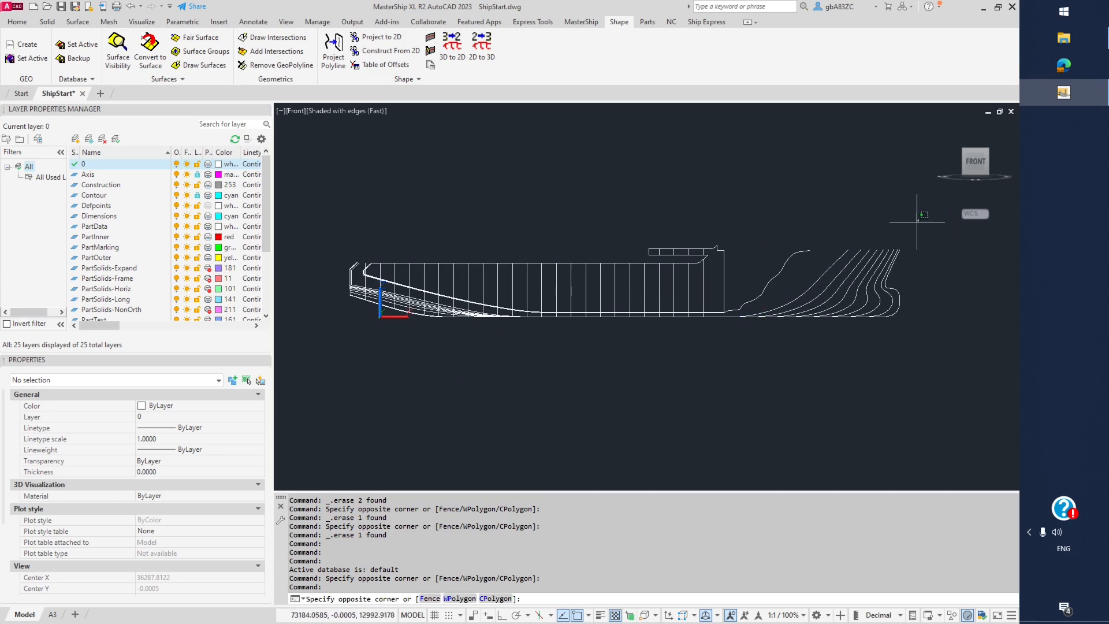
left_click(815, 358)
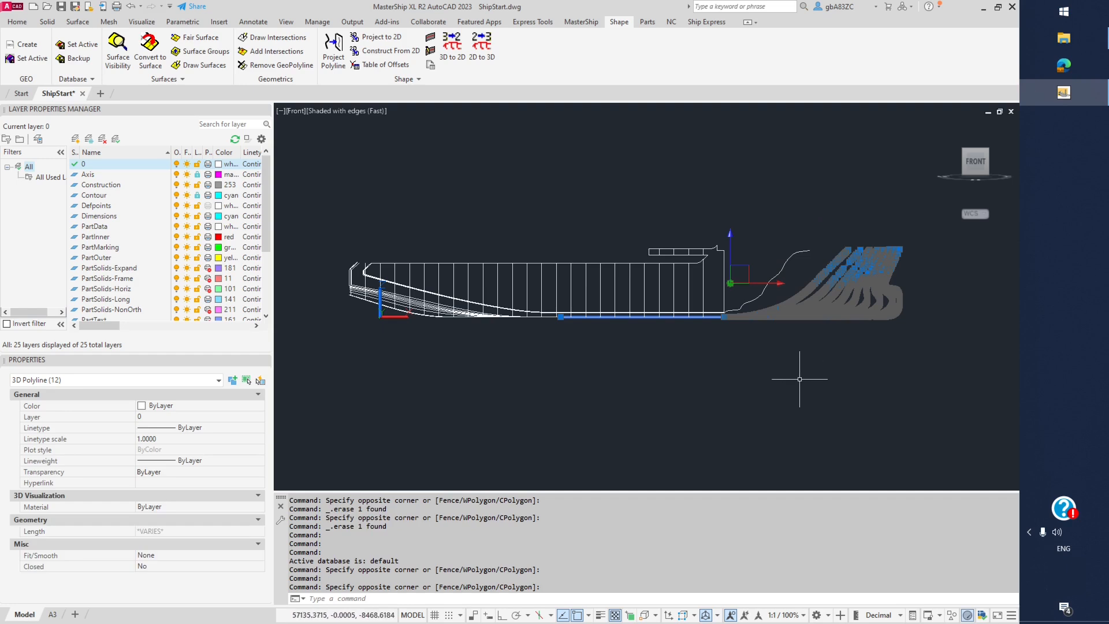
key("Escape")
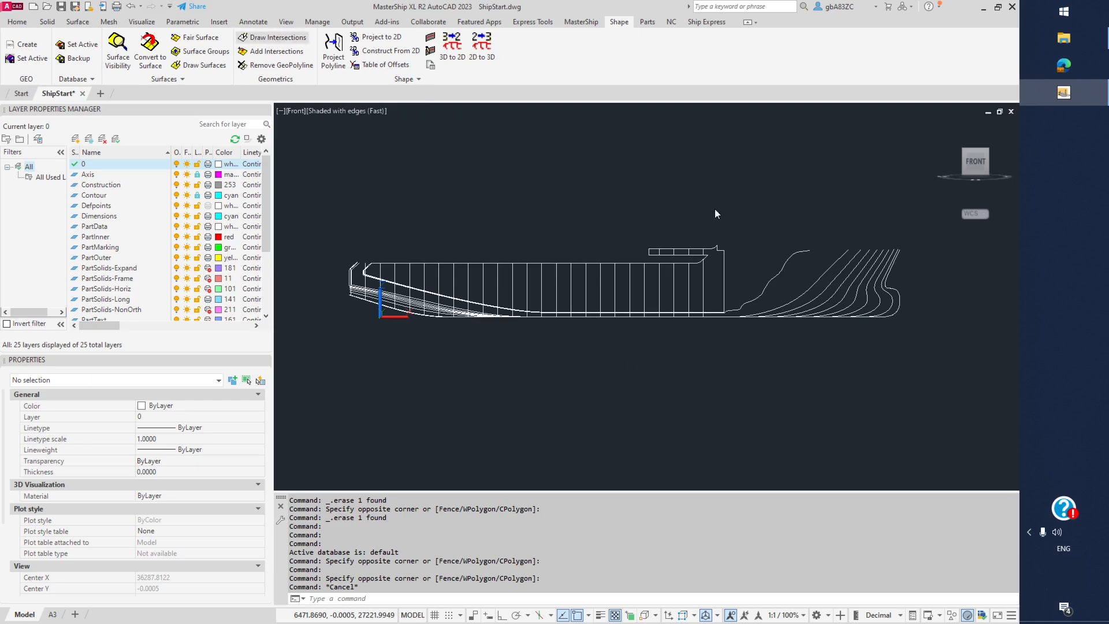
left_click(575, 204)
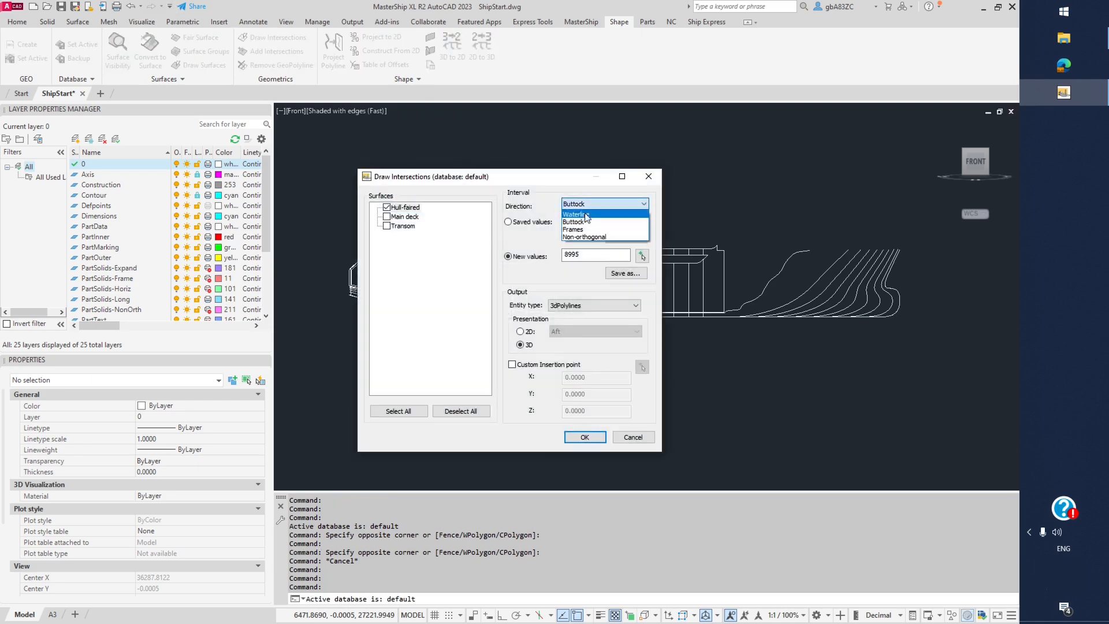
left_click(586, 242)
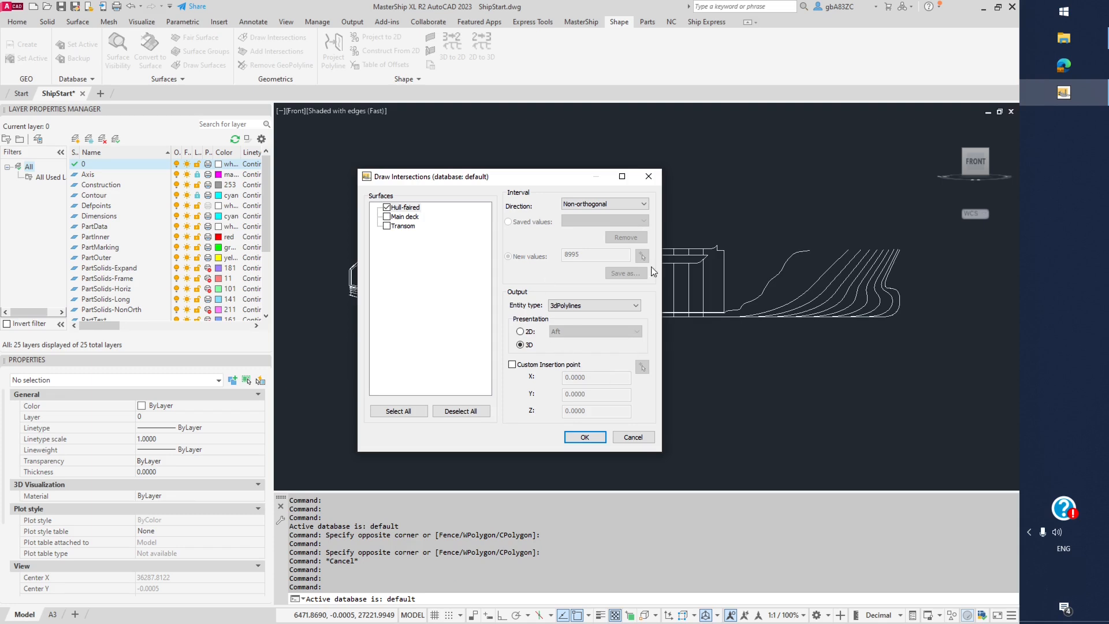
left_click(645, 183)
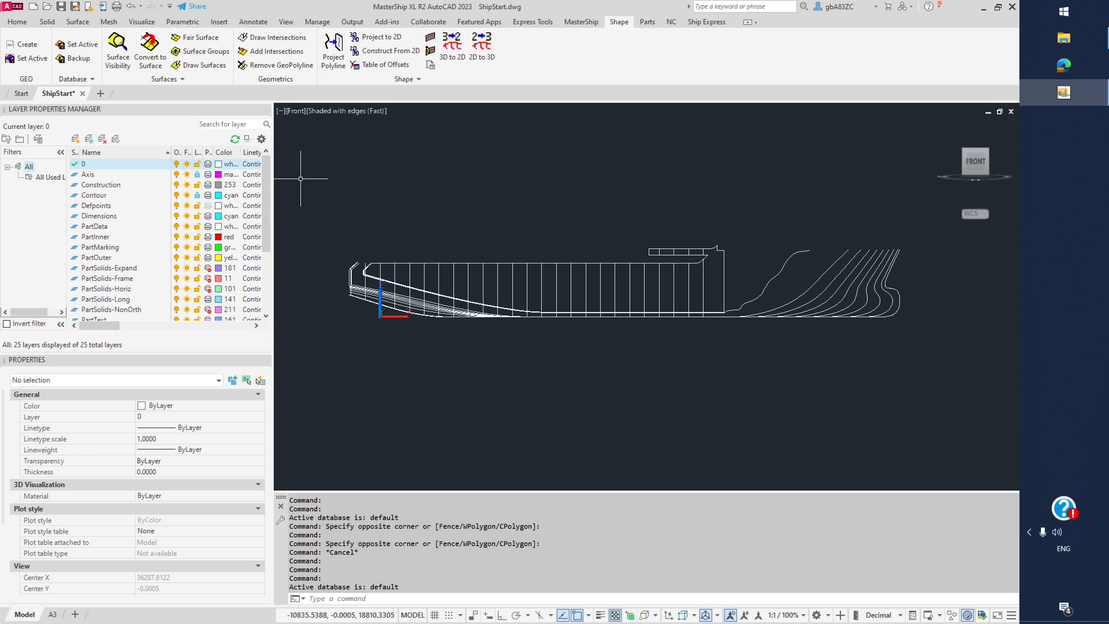
Switch to the A3 layout and set its viewport to the Front view showing the whole ship
left_click(52, 614)
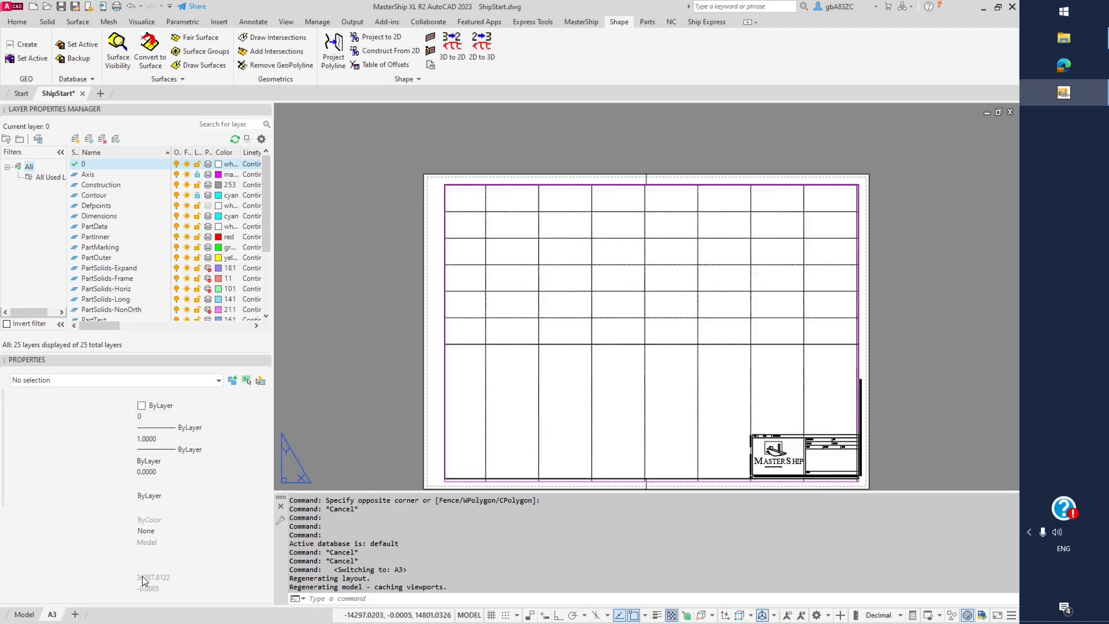
double_click(649, 406)
scroll(509, 292, "down", 5)
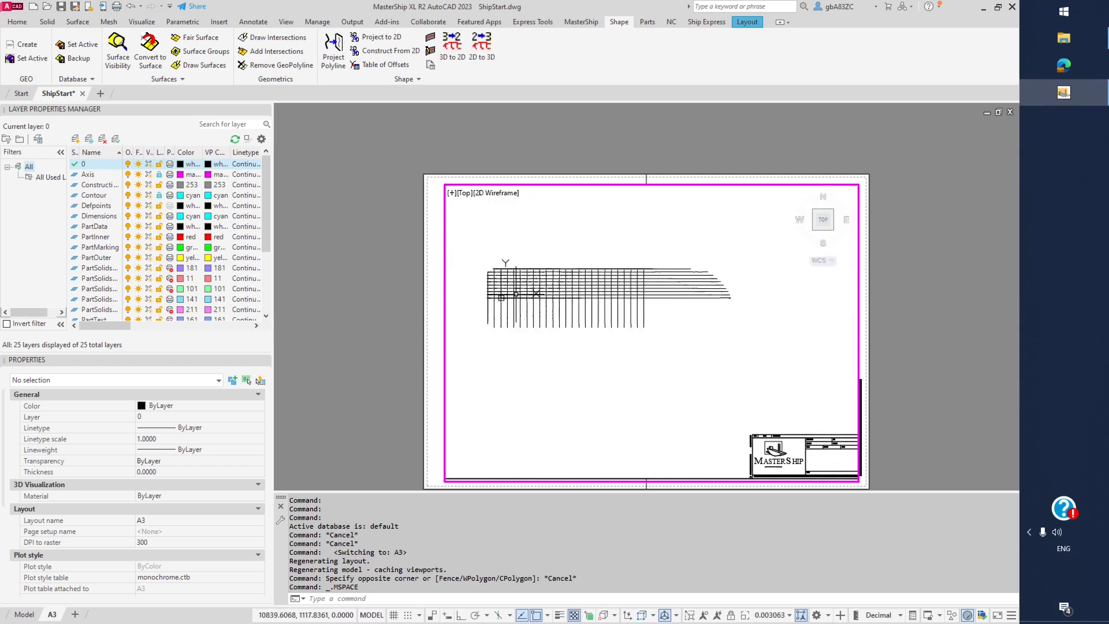
left_click(824, 237)
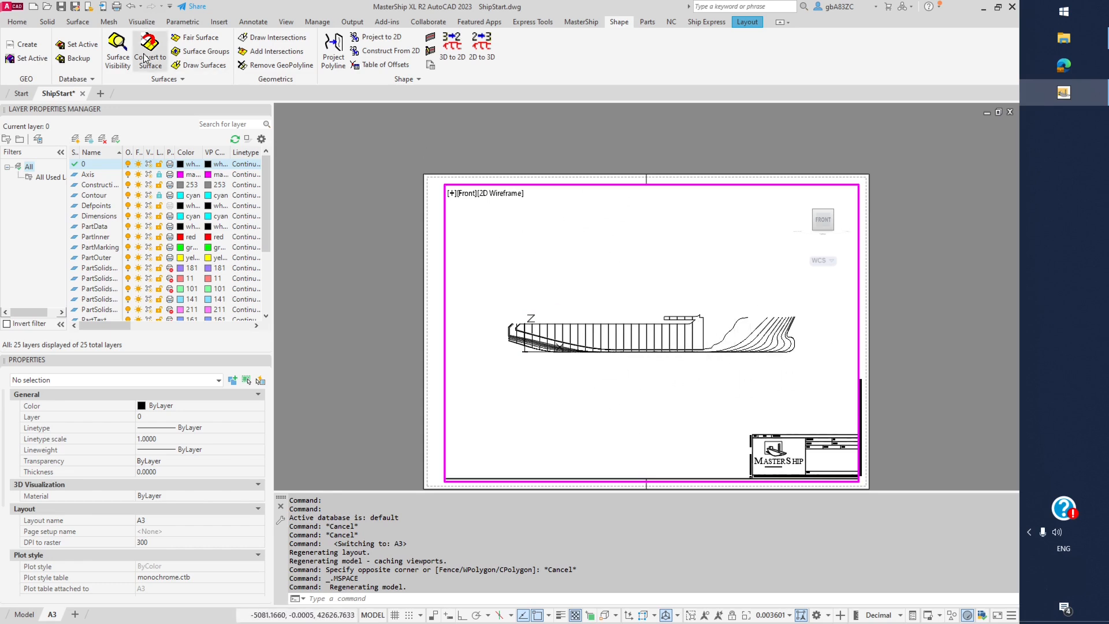
Return to paper space and shrink the viewport toward the sheet's lower right corner, about 238 wide by 156 high
left_click(732, 24)
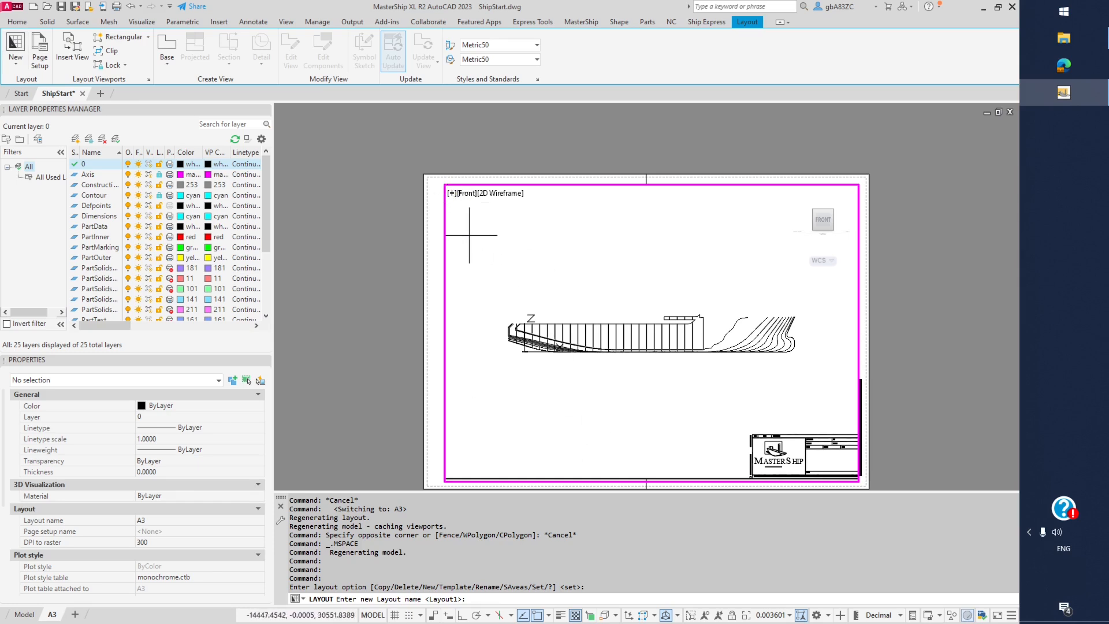
key("Escape")
double_click(417, 226)
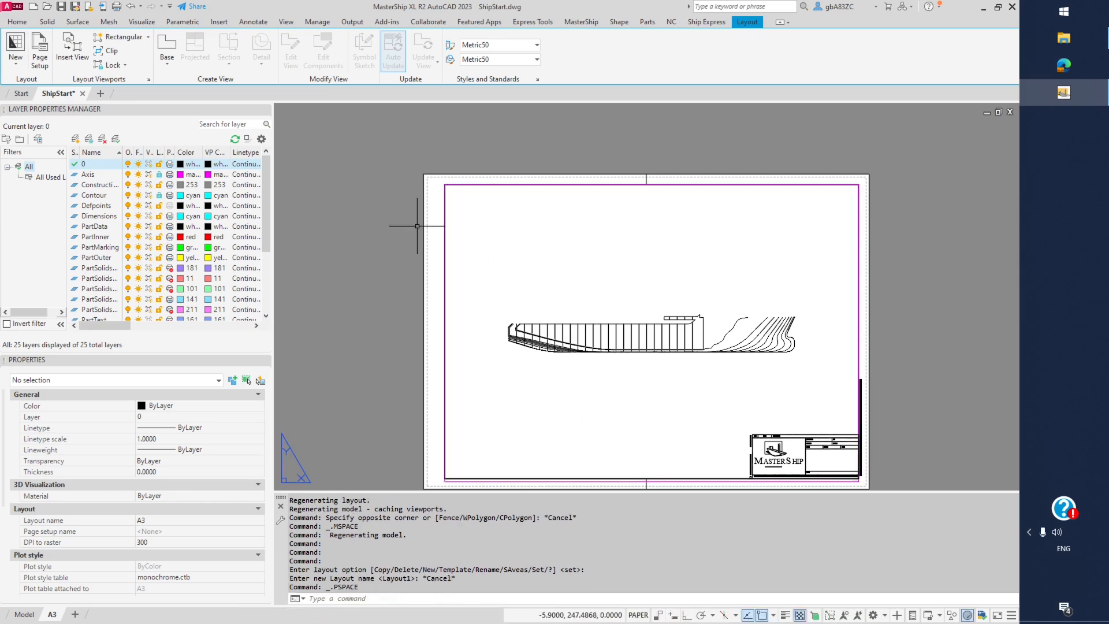
left_click(444, 185)
left_click(444, 185)
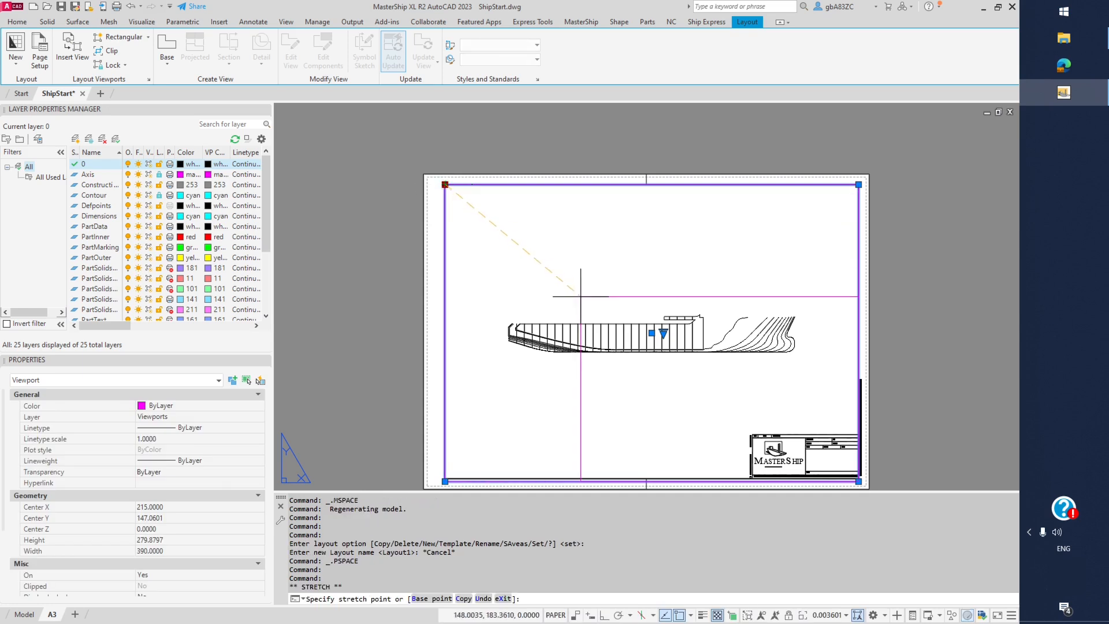
left_click(606, 315)
Fit the complete ship side view inside the reduced viewport
double_click(766, 378)
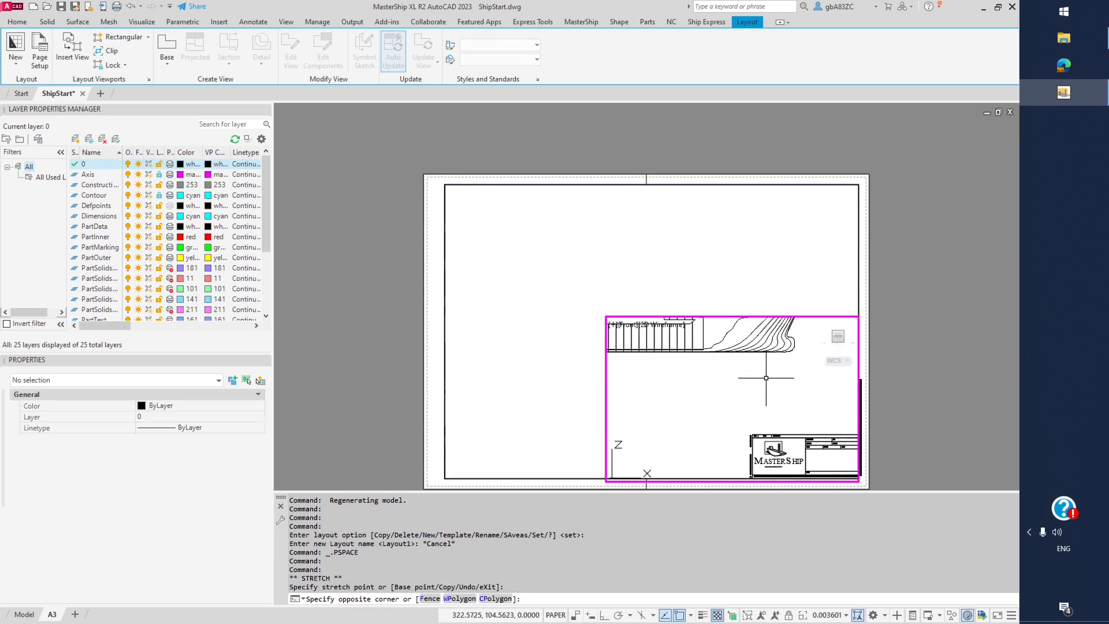
middle_click_drag(699, 371, 760, 406)
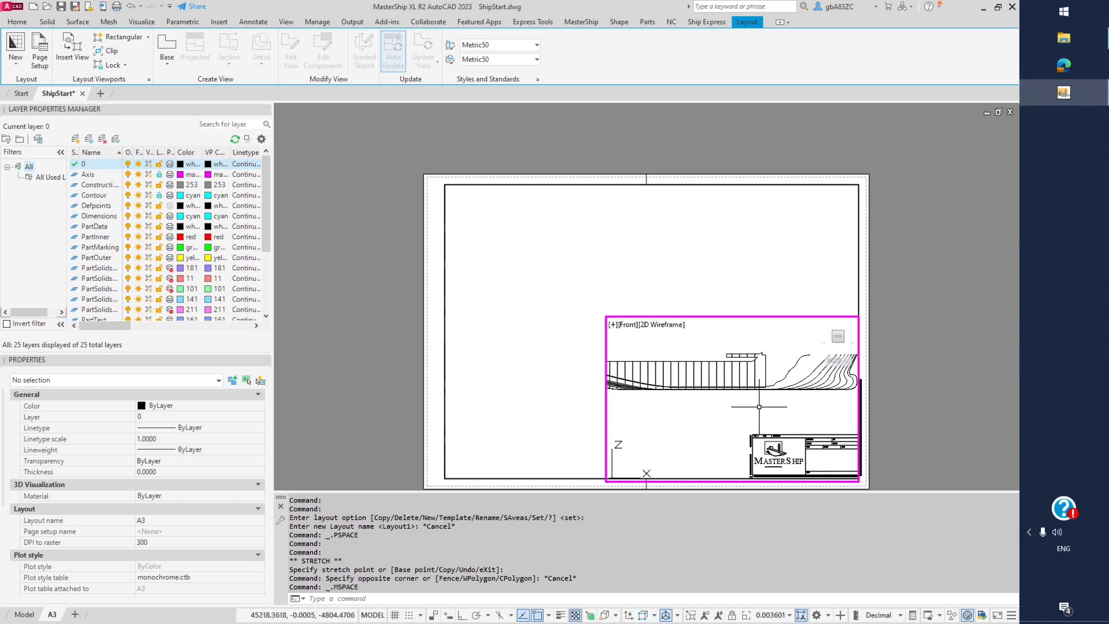
scroll(760, 406, "down", 1)
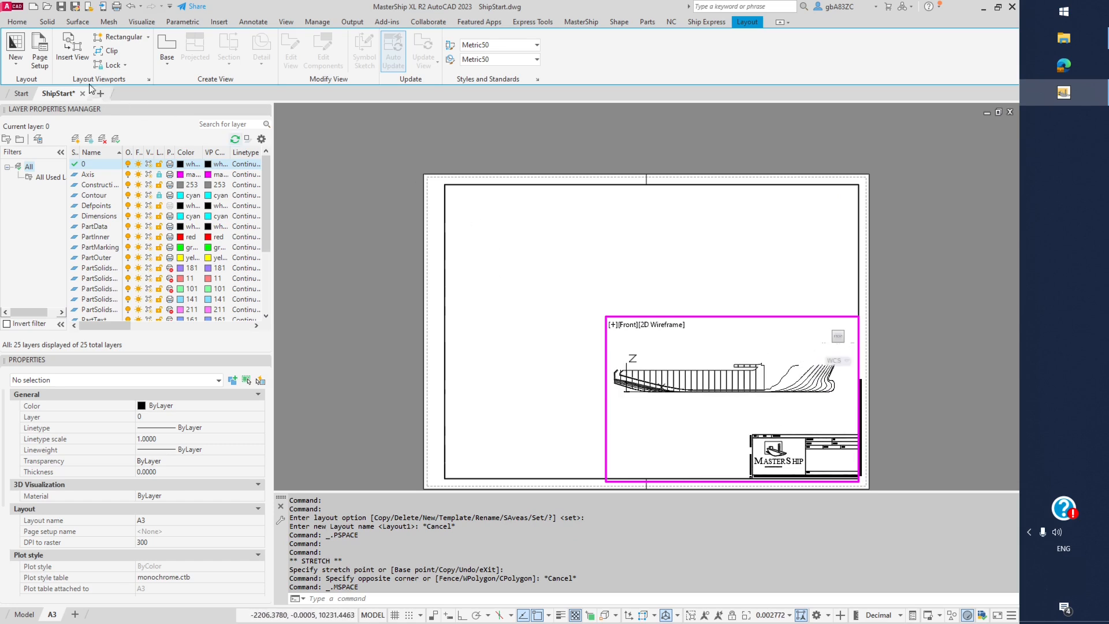
Return to paper space and lower the viewport's top edge, keeping its width, to a height of about 130
double_click(722, 302)
left_click(717, 315)
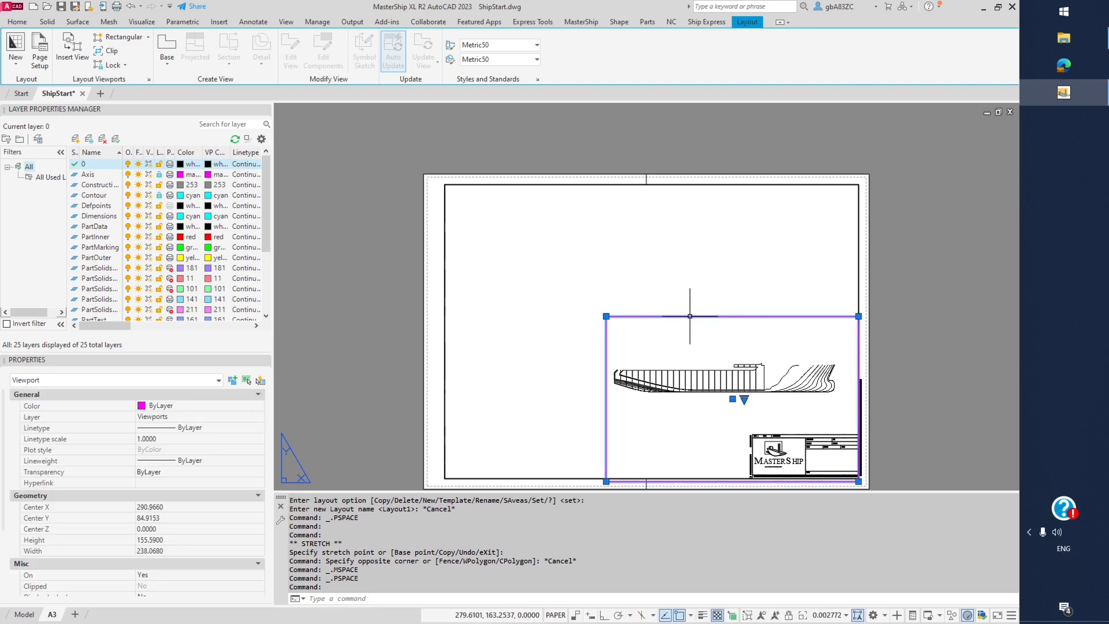
left_click(606, 316)
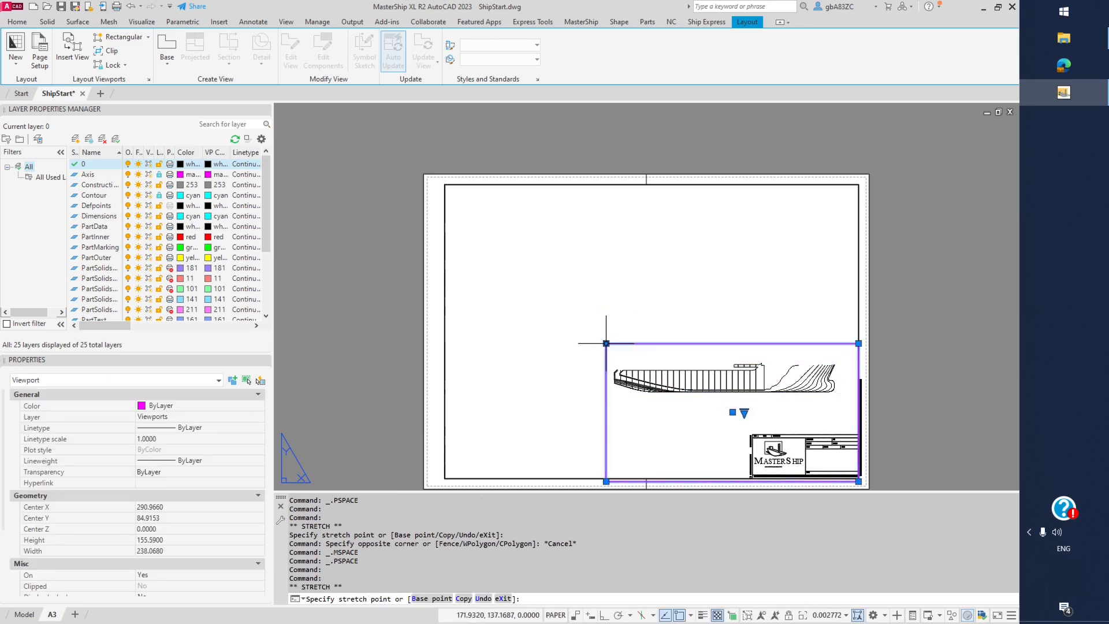
left_click(606, 343)
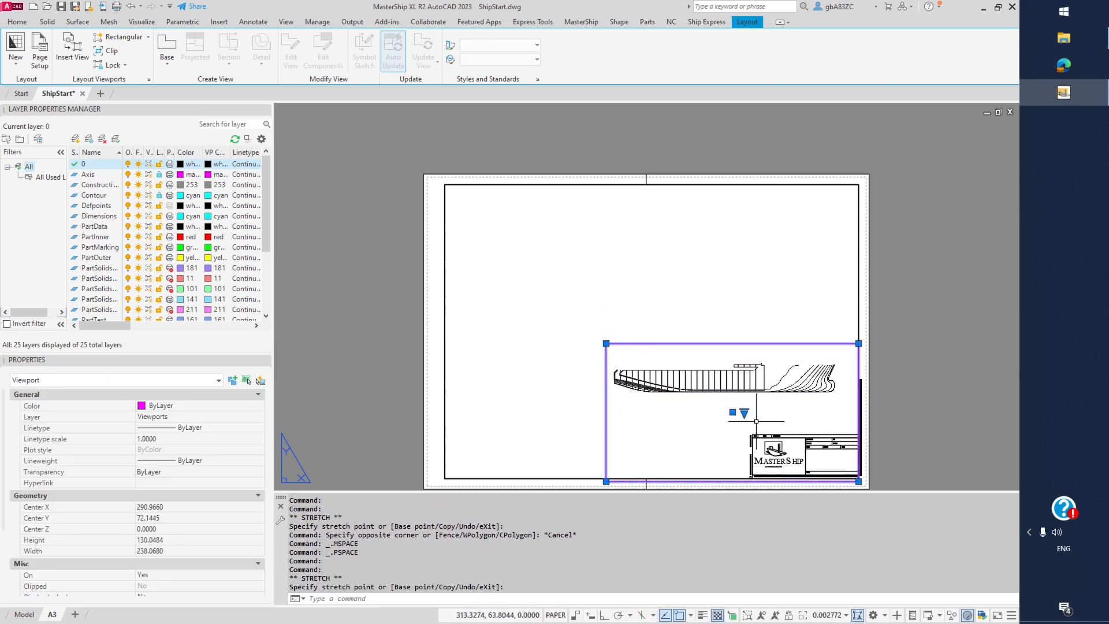
left_click(3, 53)
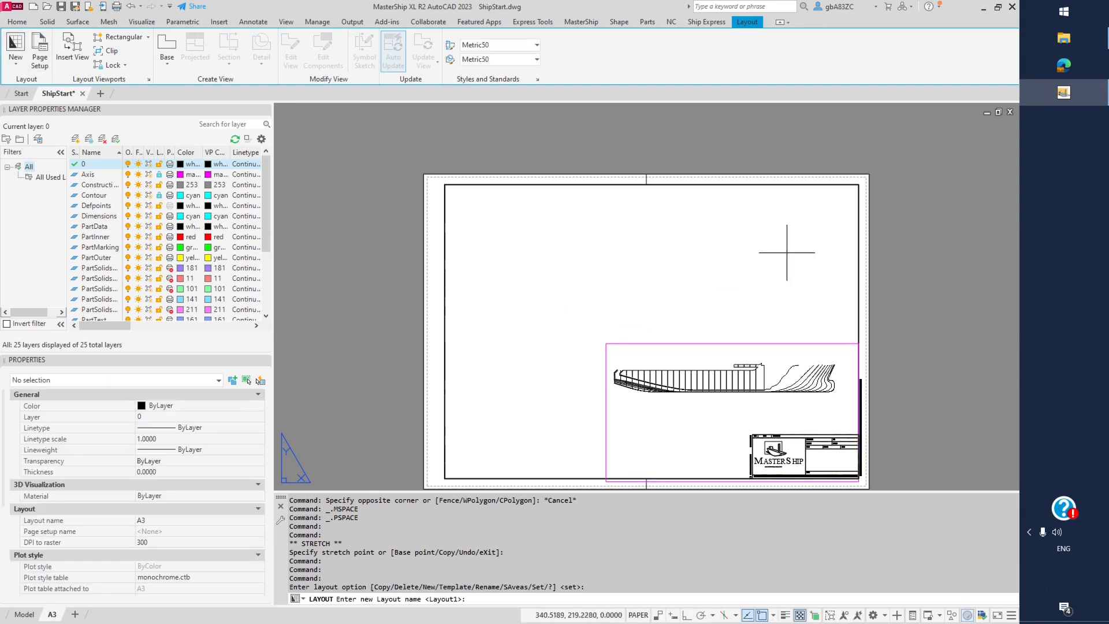
key("Escape")
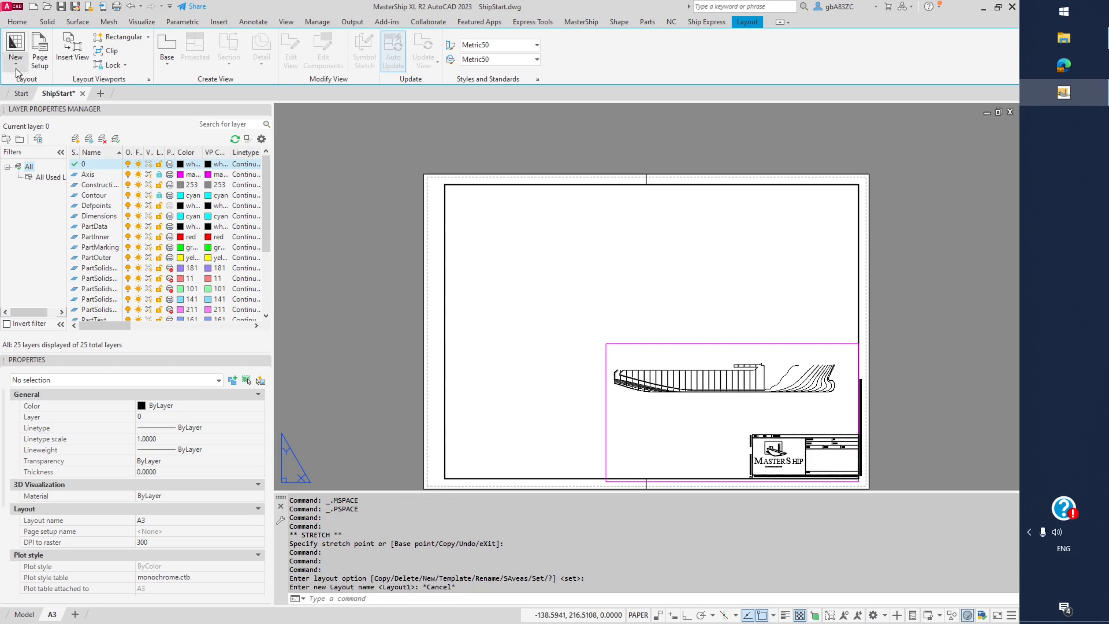
left_click(560, 260)
key("Escape")
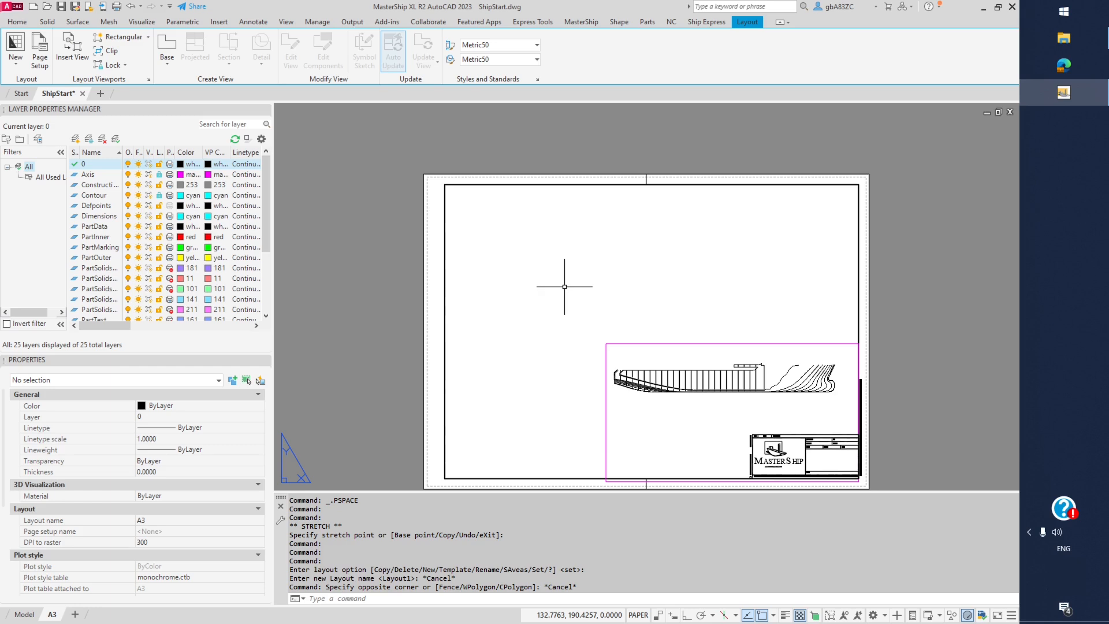
Create a second viewport with MVIEW, from the existing viewport's upper left corner to the sheet border's upper right corner
type("mview")
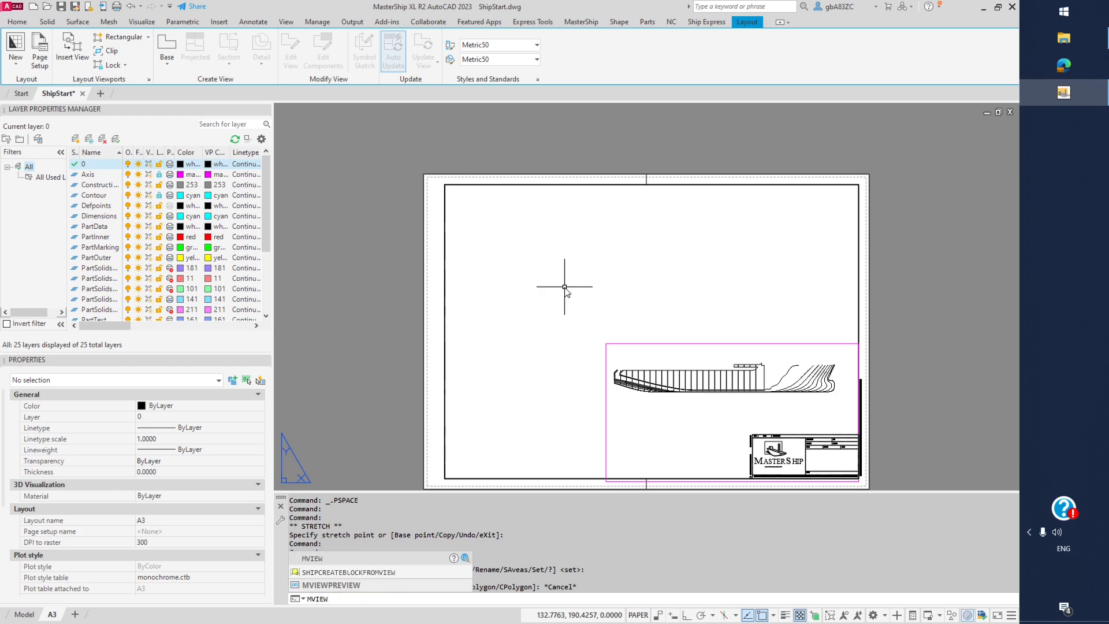
left_click(330, 559)
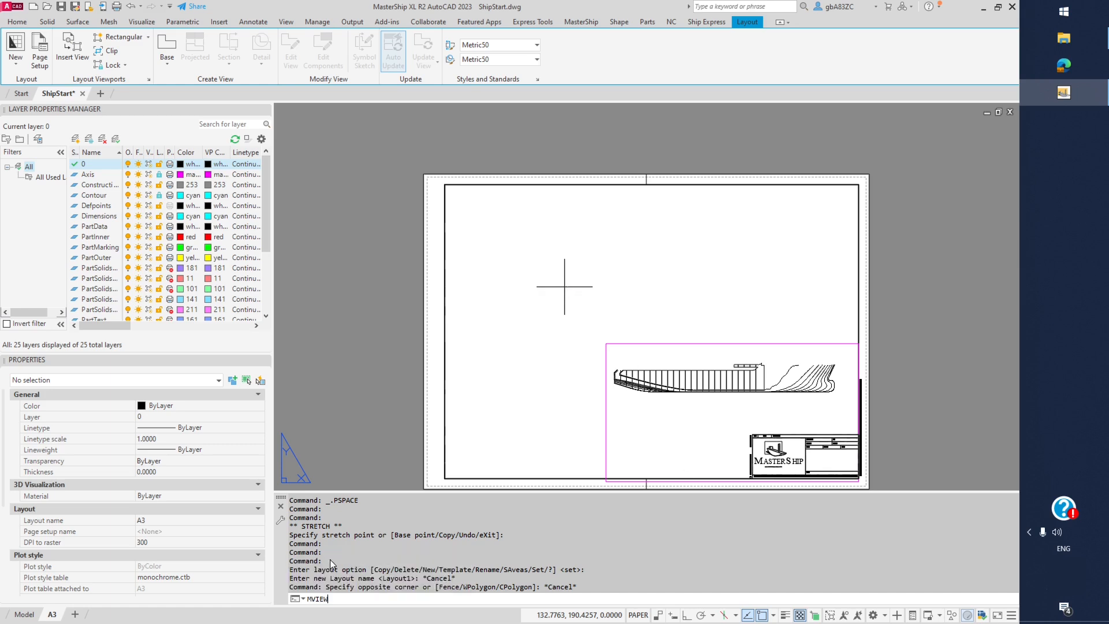
left_click(606, 344)
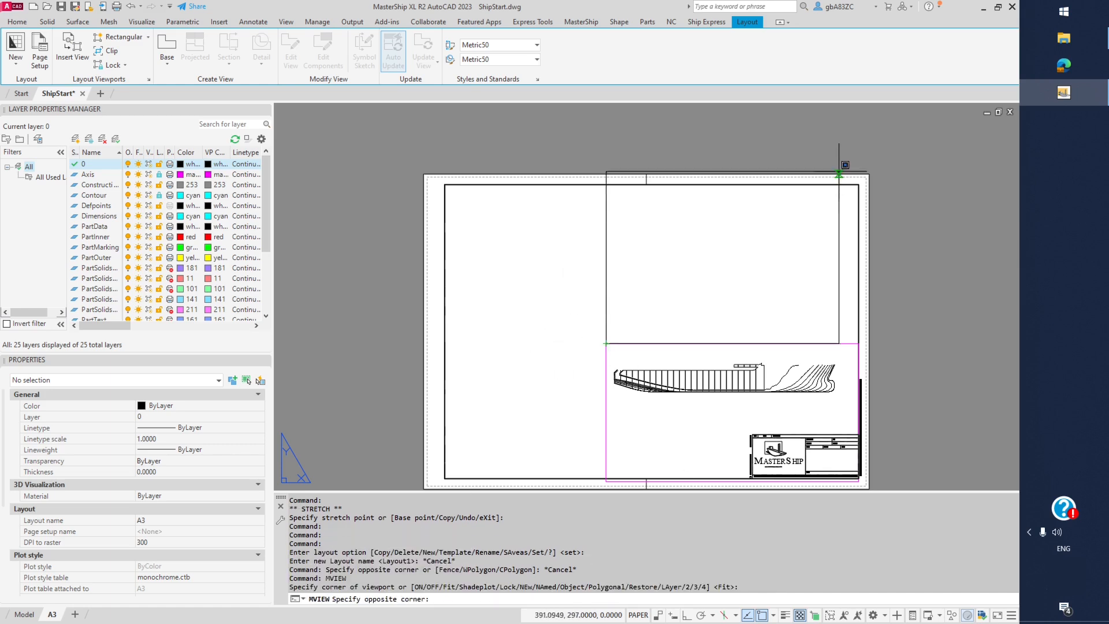
left_click(859, 185)
Set the new viewport to the Left view with the full hull cross-section fitted inside, and return to paper space
left_click(733, 257)
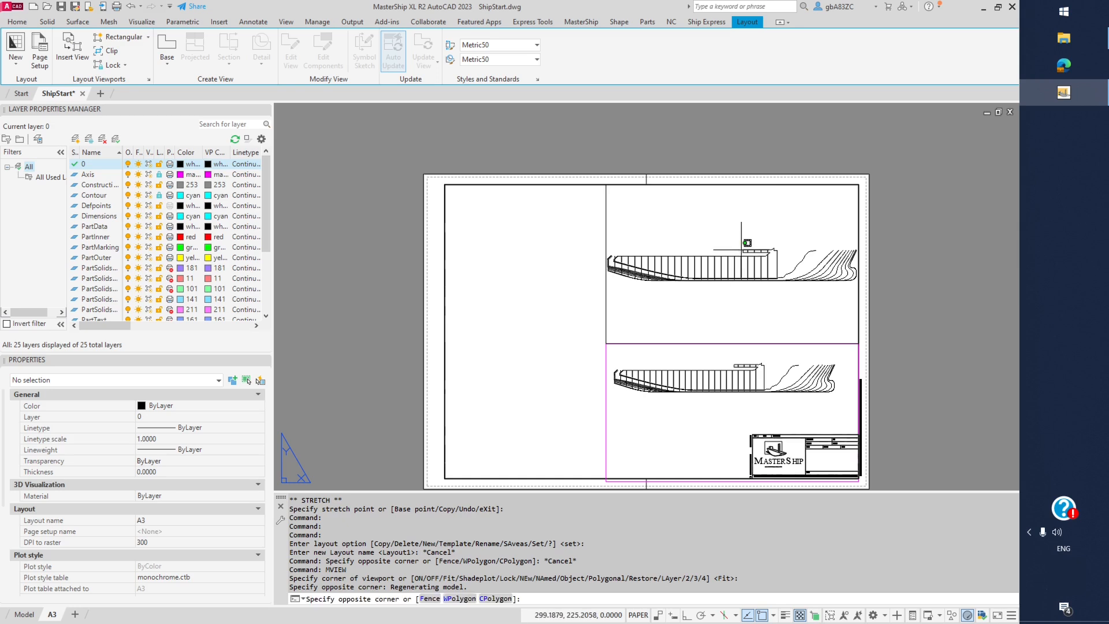
double_click(753, 219)
left_click(829, 206)
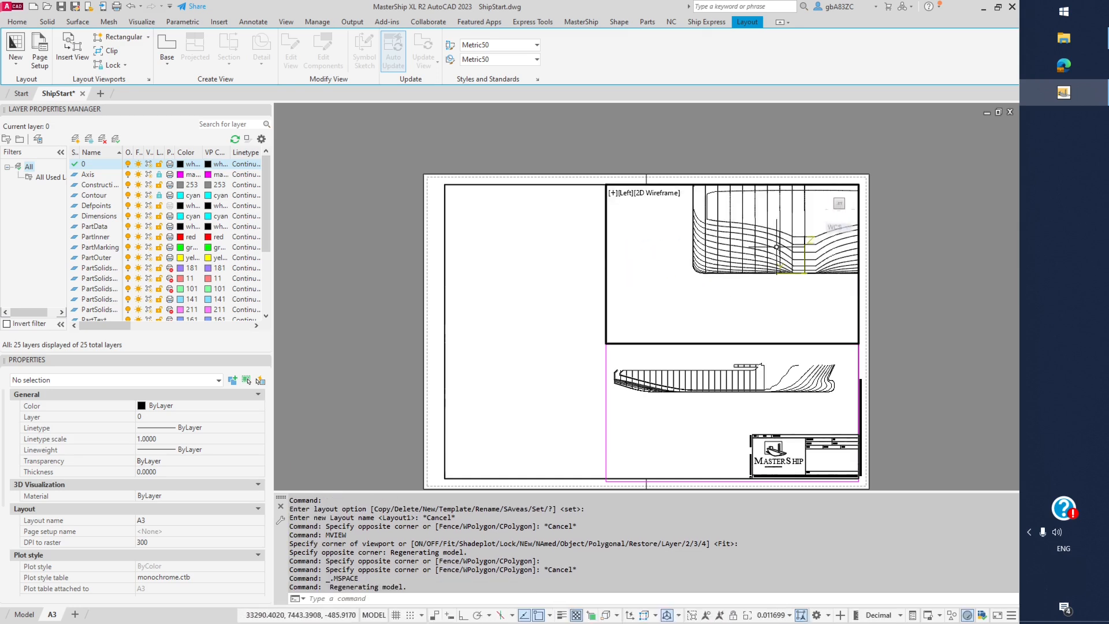
scroll(604, 290, "down", 3)
middle_click_drag(733, 240, 742, 265)
left_click(829, 278)
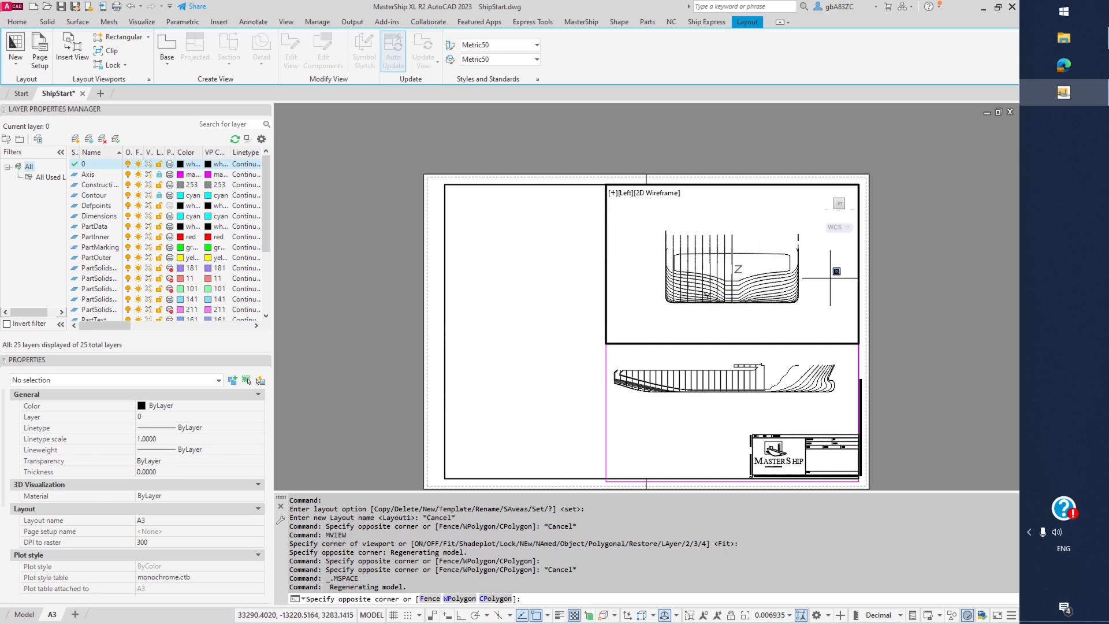
double_click(865, 298)
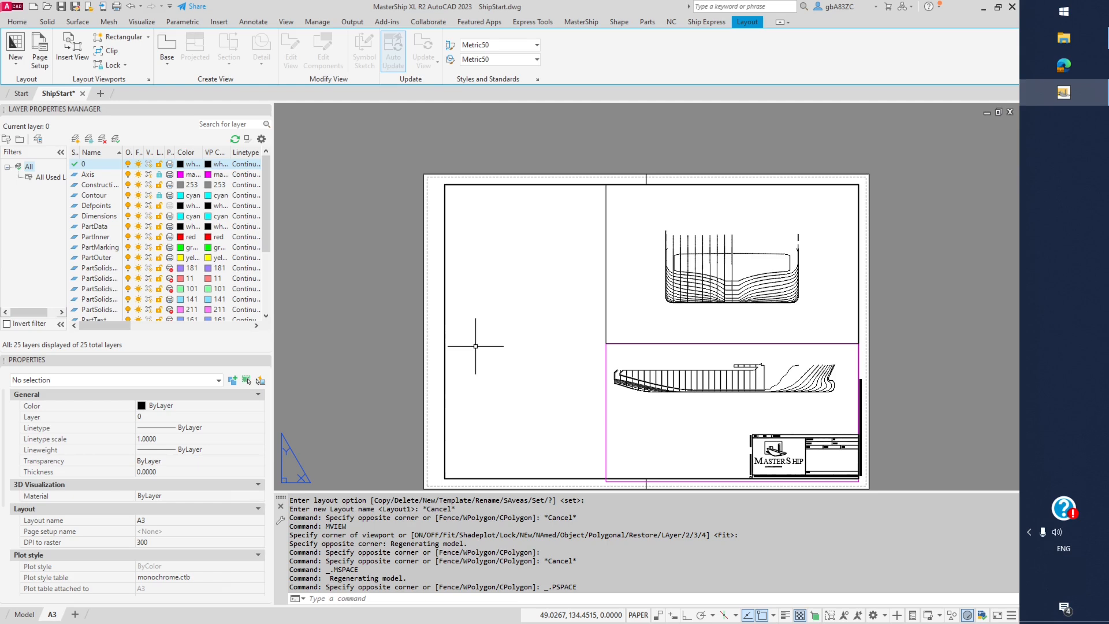
Switch to File Explorer, look through the project's Templates folder for the drawing templates, and return to the AutoCAD drawing
left_click(1063, 38)
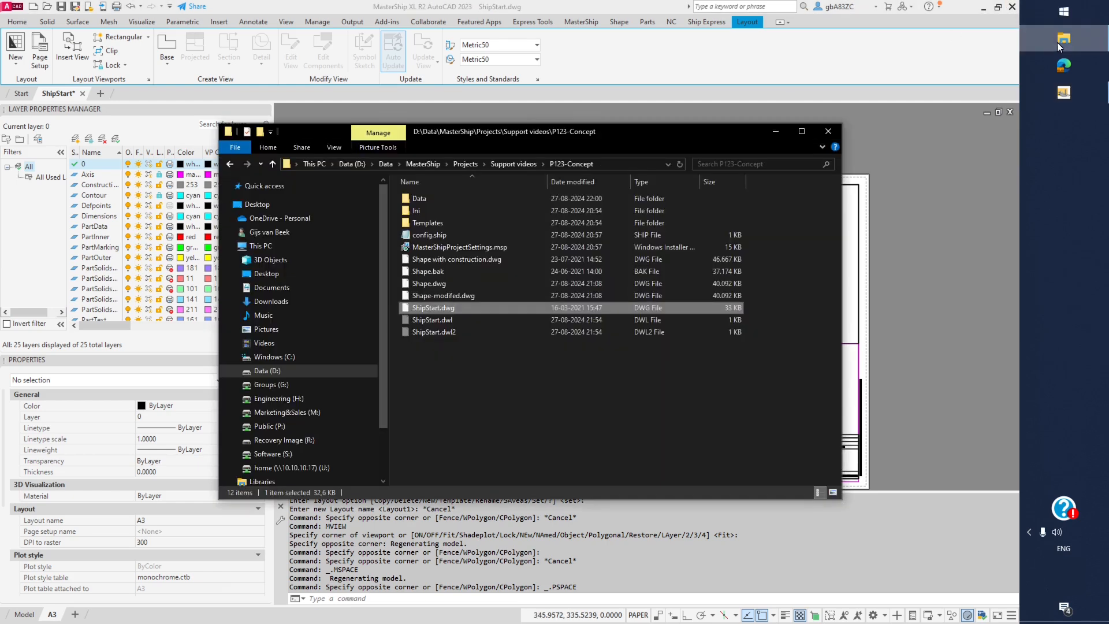
double_click(426, 226)
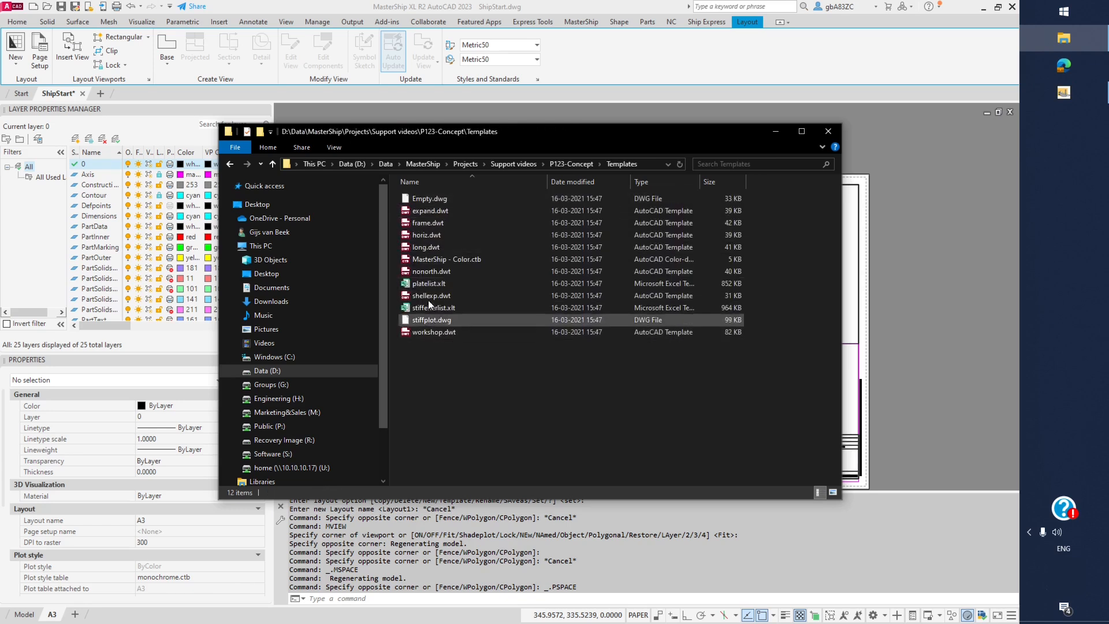
left_click(583, 164)
left_click(928, 317)
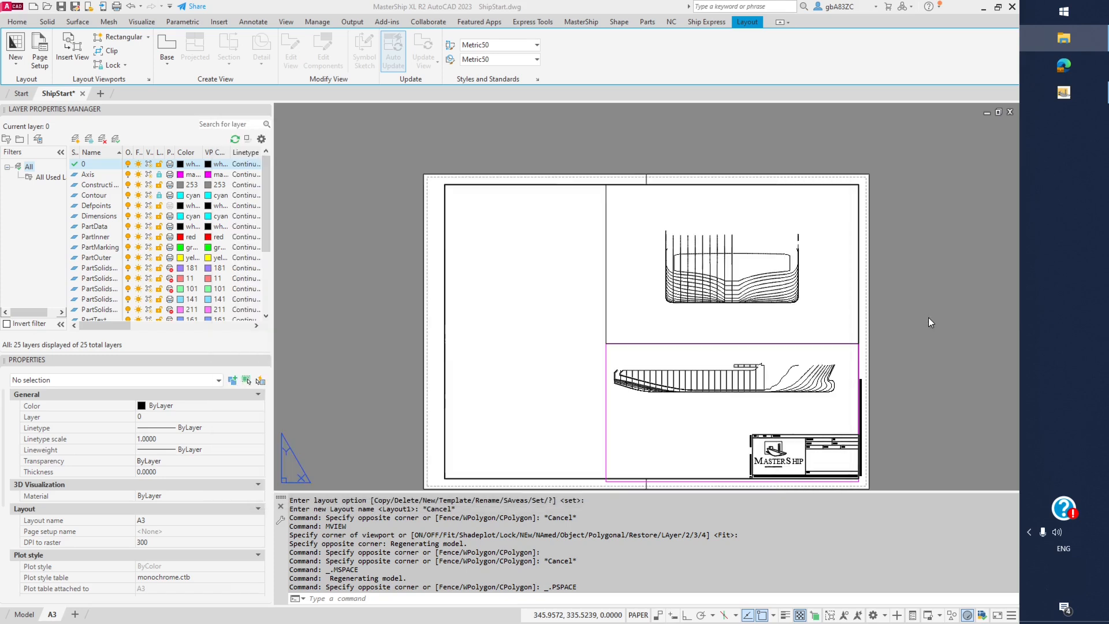